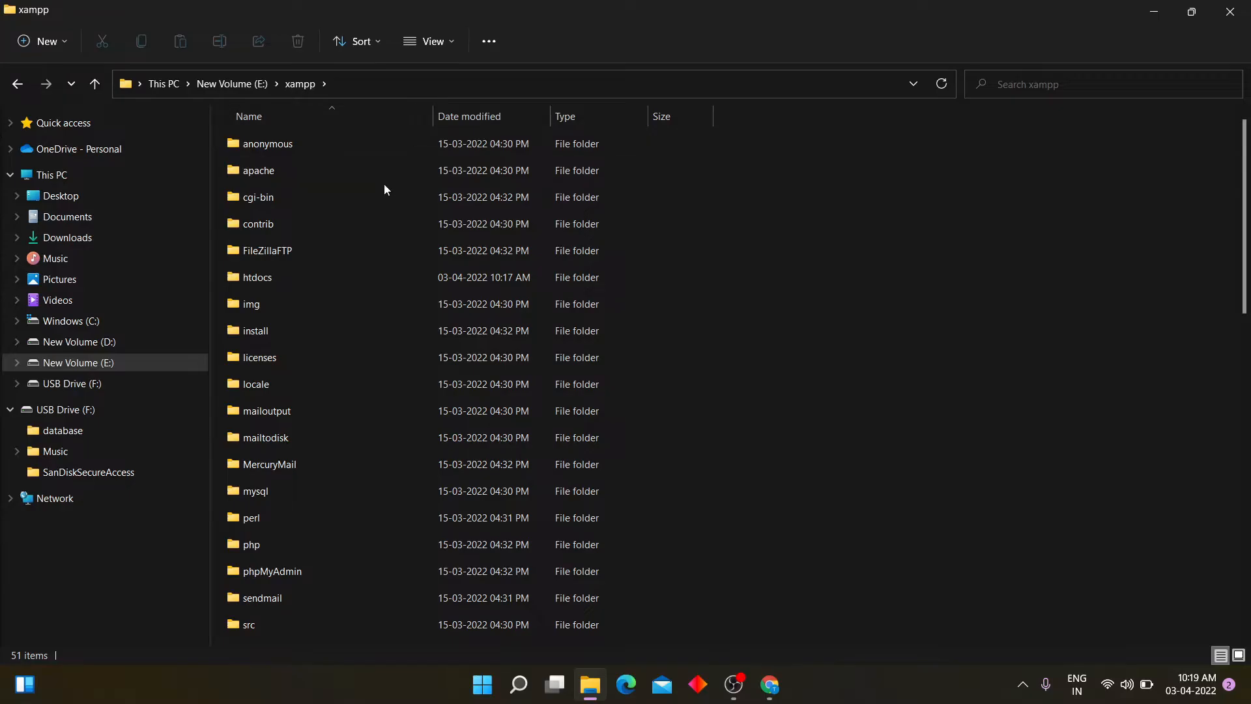
Start a command prompt at E:\xampp\htdocs from the htdocs folder's address bar.
{"action": "double_click", "coordinate": [312, 277]}
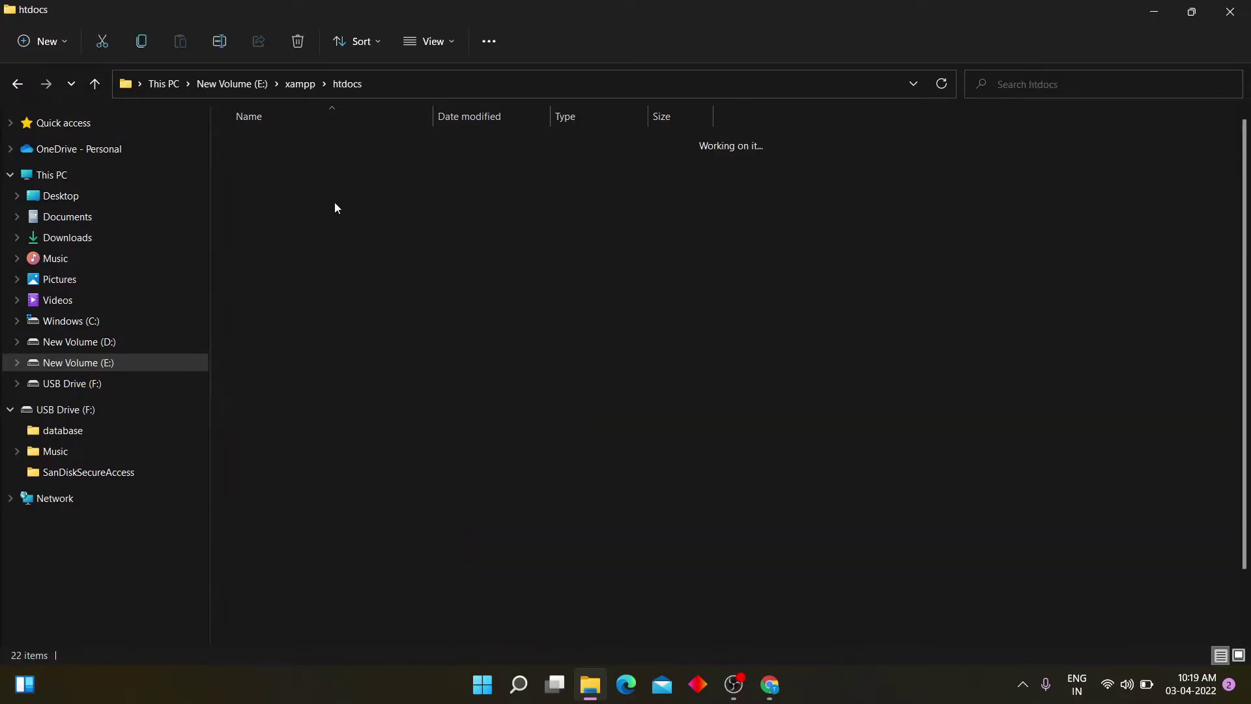
{"action": "left_click", "coordinate": [475, 83]}
{"action": "type", "text": "cmd"}
{"action": "key", "text": "Return"}
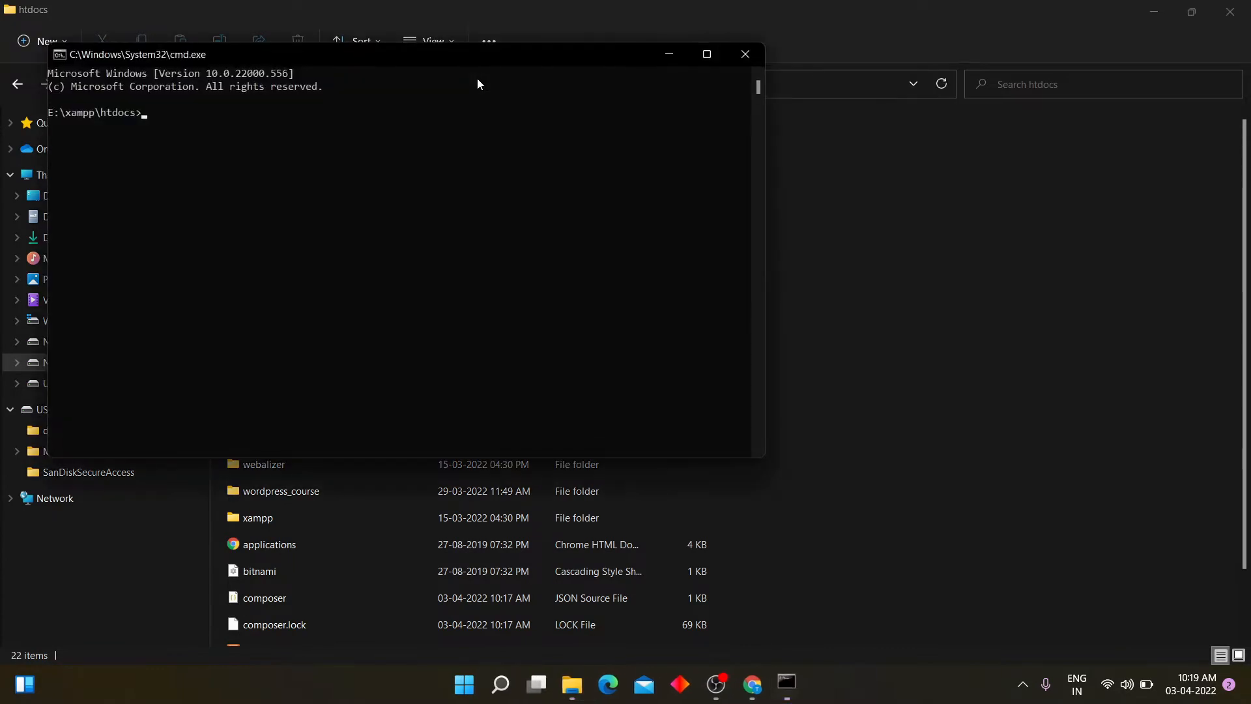
Run composer create-project laravel/laravel breeze-example in htdocs.
{"action": "left_click", "coordinate": [1154, 11]}
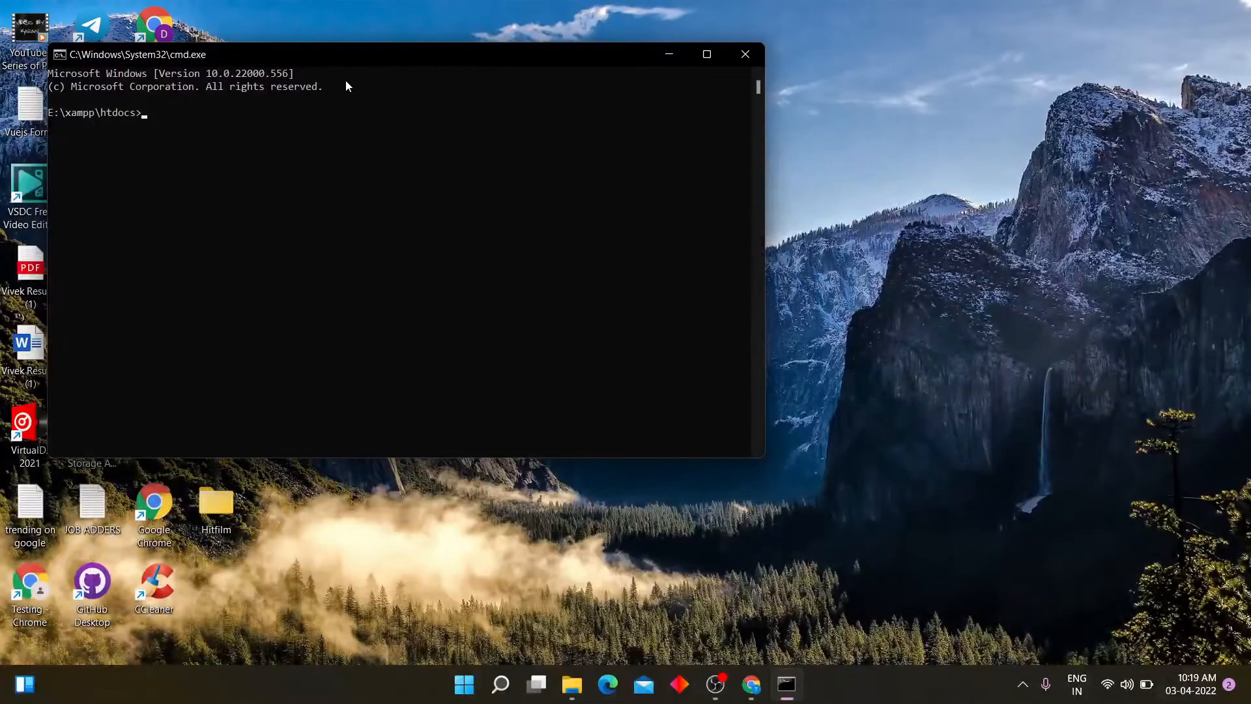
{"action": "left_click_drag", "start_coordinate": [345, 55], "coordinate": [552, 131]}
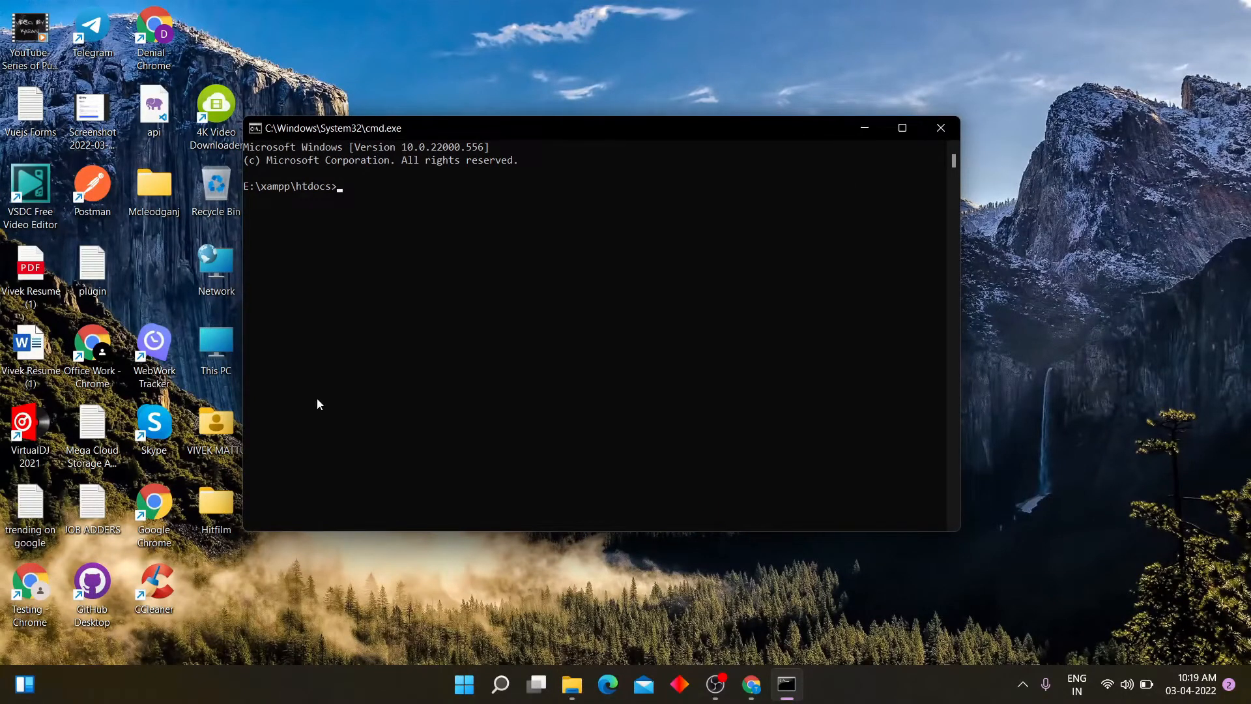
{"action": "type", "text": "composer"}
{"action": "type", "text": " create"}
{"action": "type", "text": "-project"}
{"action": "type", "text": " laravel"}
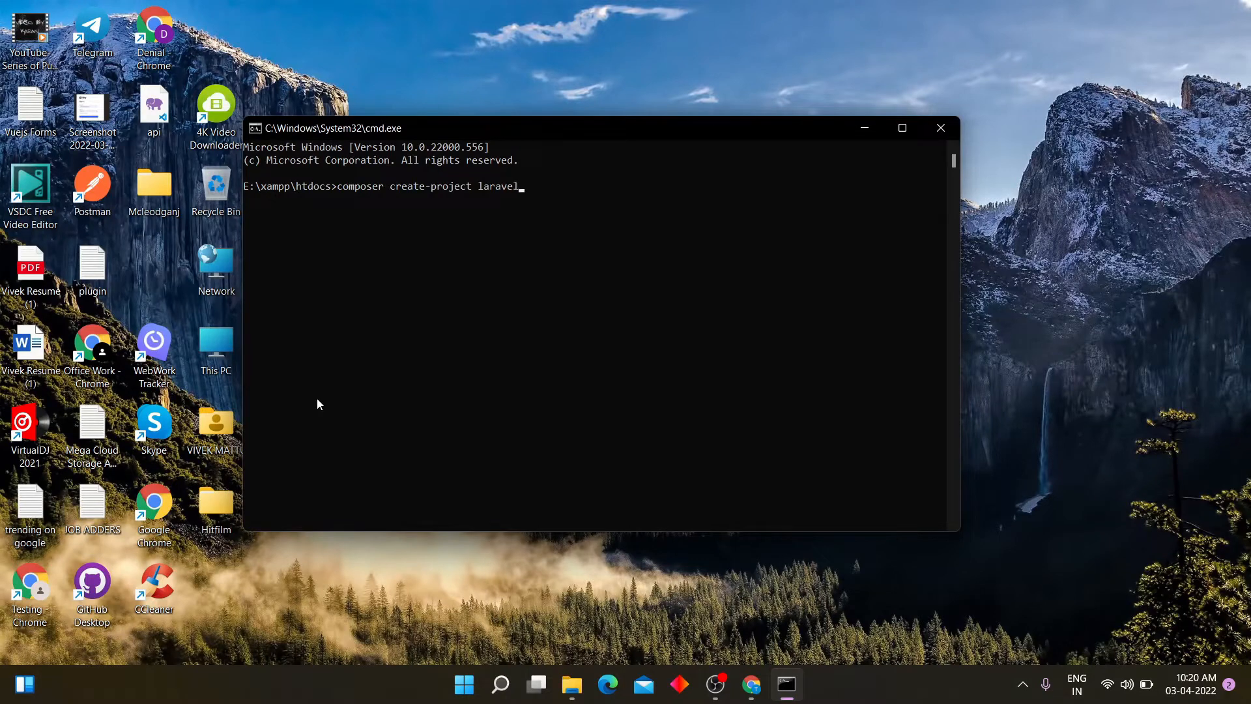
{"action": "type", "text": "/laravel"}
{"action": "type", "text": " breeze-"}
{"action": "type", "text": "example"}
{"action": "key", "text": "Return"}
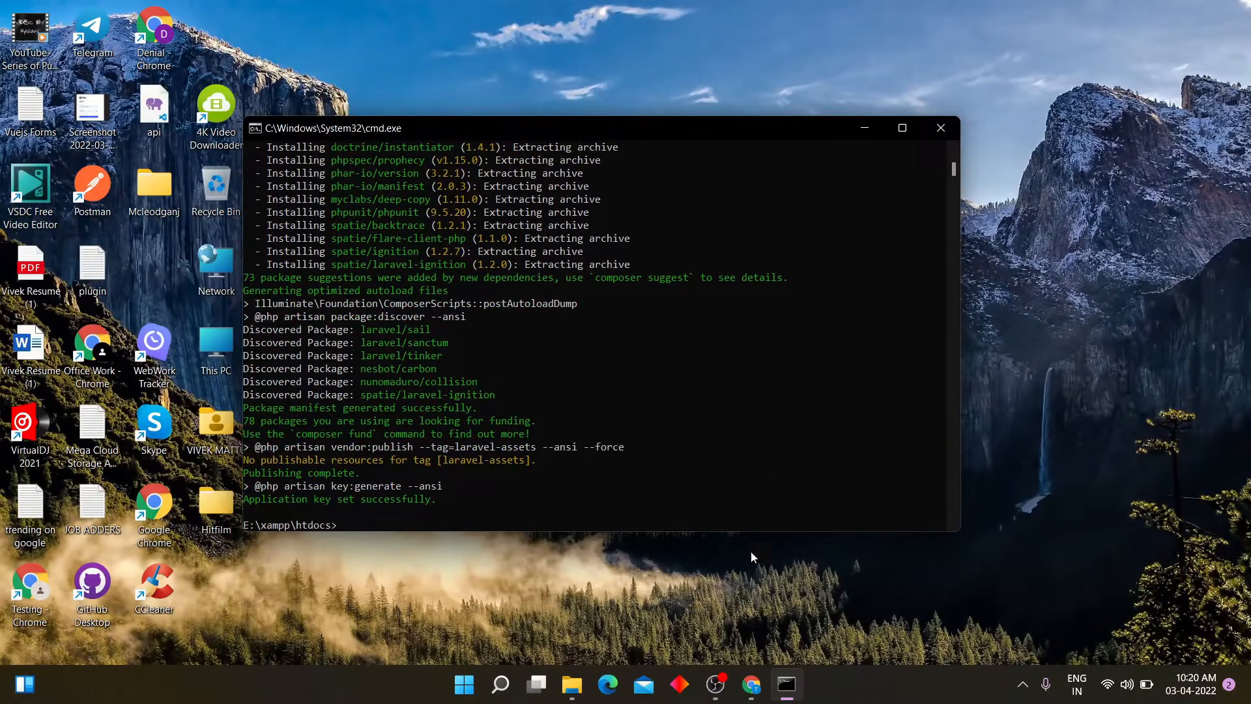
Start a command prompt inside the new breeze-example folder.
{"action": "left_click", "coordinate": [572, 684]}
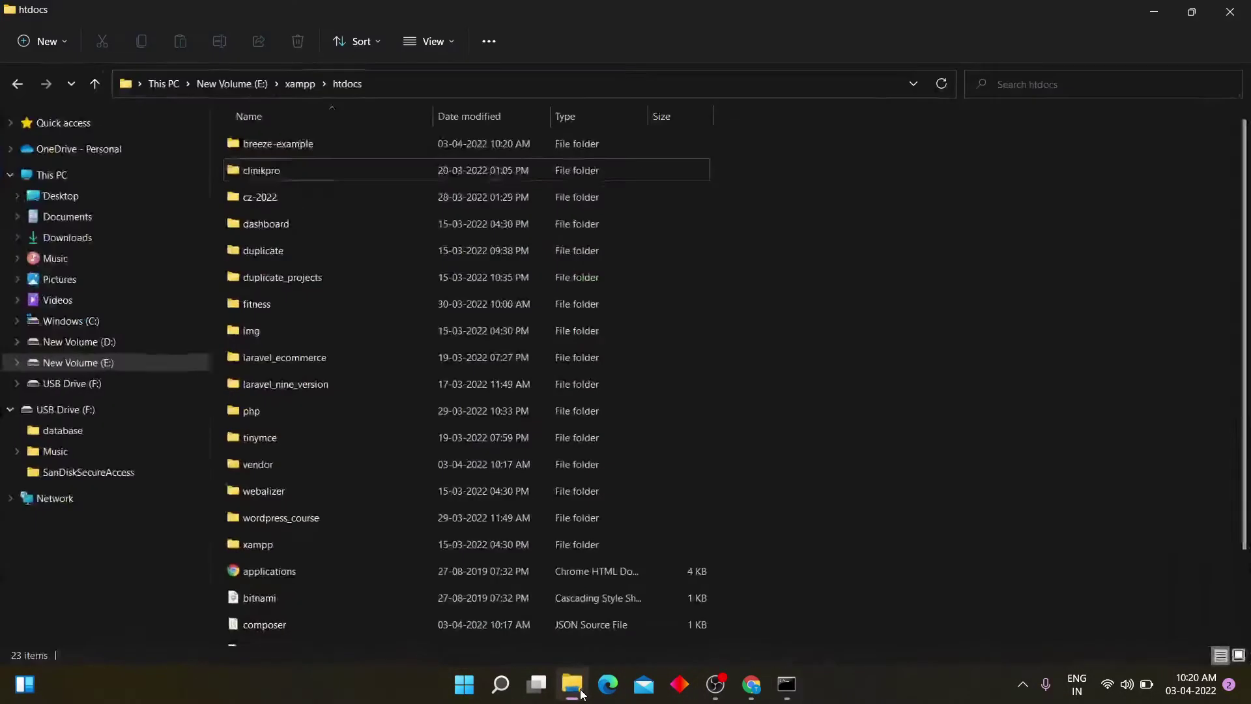
{"action": "double_click", "coordinate": [331, 151]}
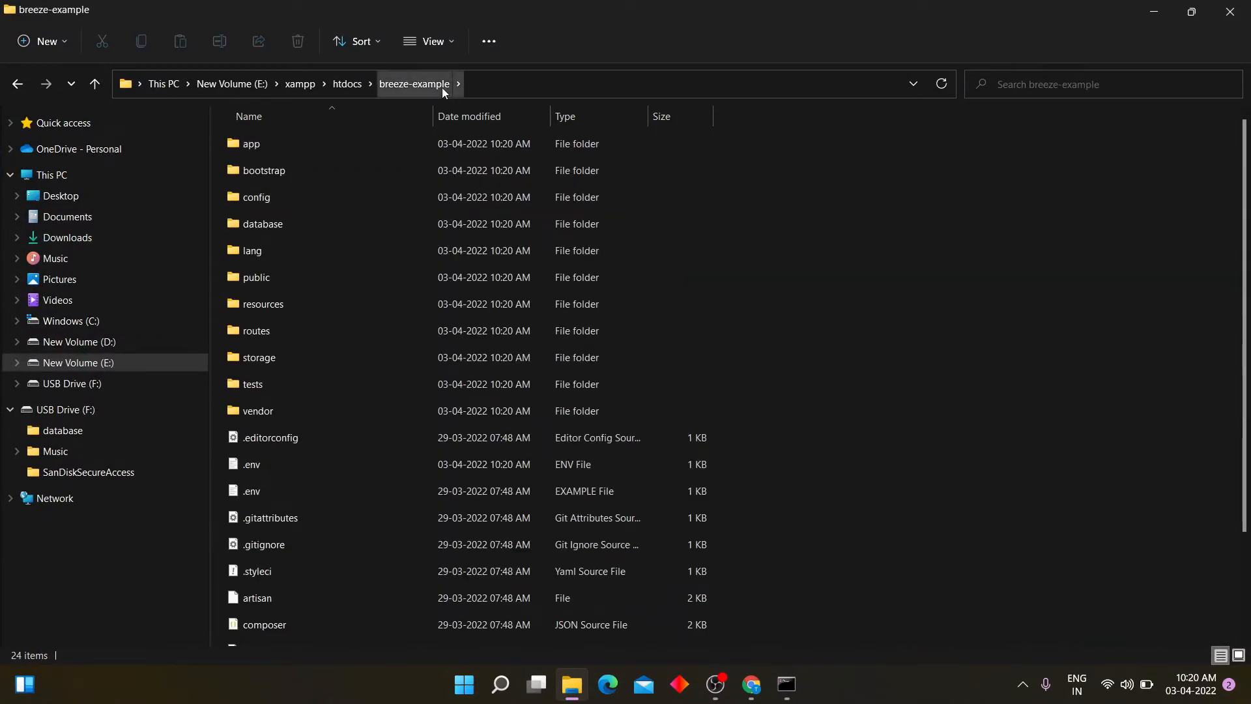
{"action": "left_click", "coordinate": [524, 80]}
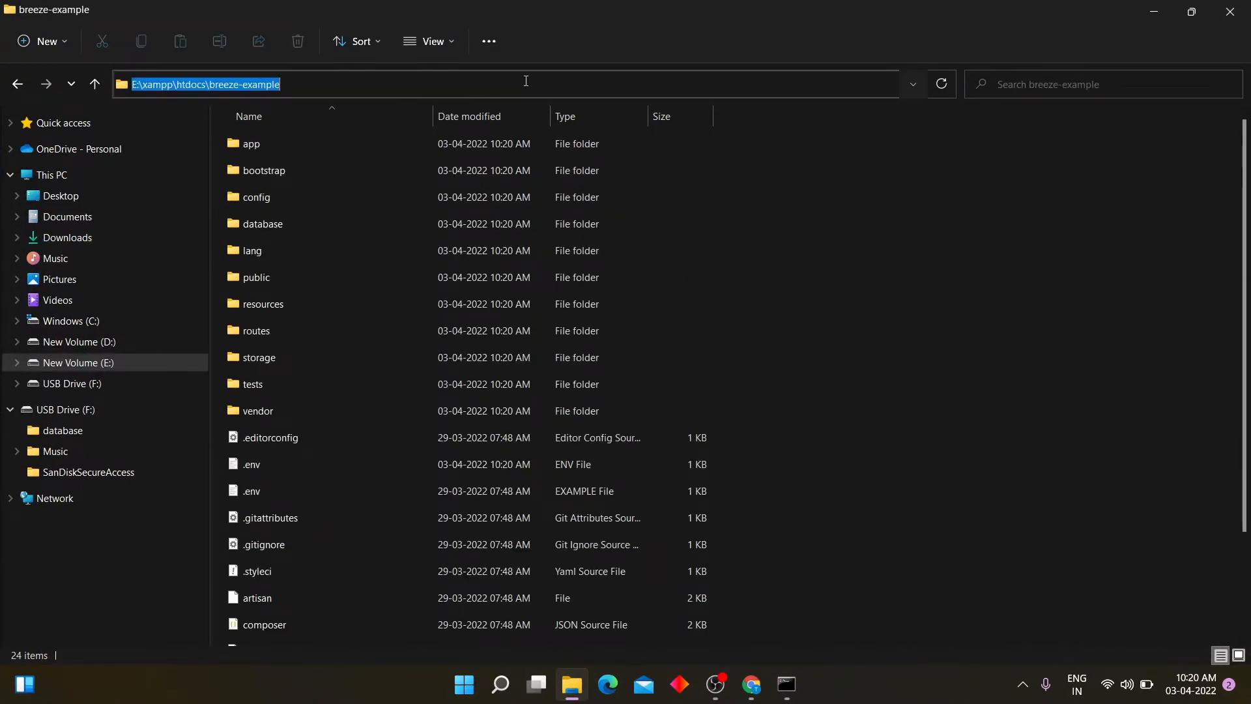
{"action": "type", "text": "cmd"}
{"action": "key", "text": "Return"}
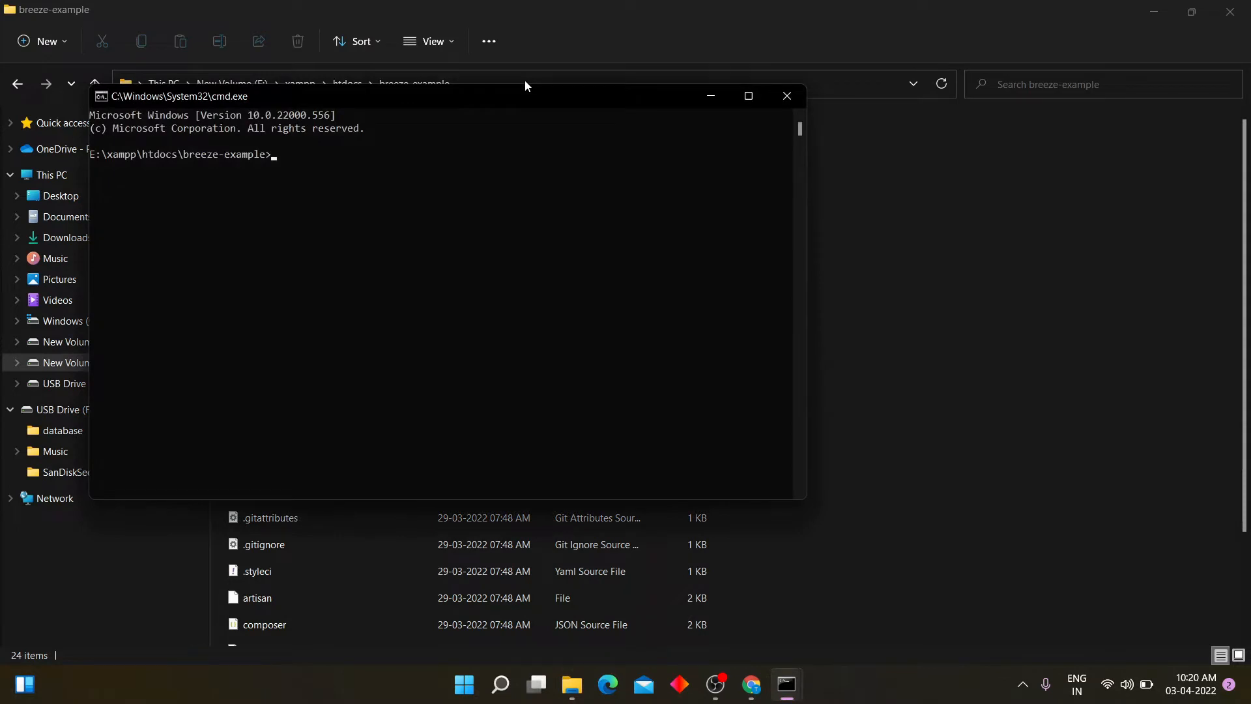
{"action": "type", "text": "php artisan s"}
{"action": "type", "text": "erve"}
Run php artisan serve and copy the server address 127.0.0.1:8000.
{"action": "key", "text": "Return"}
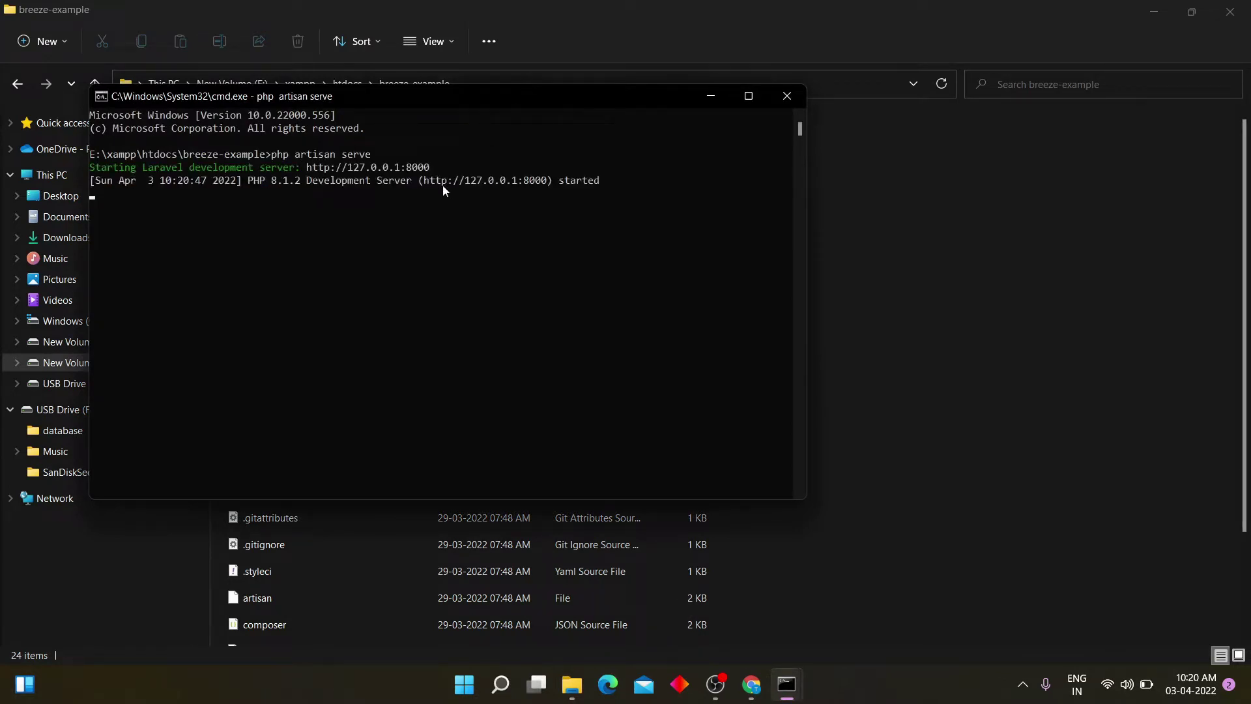
{"action": "mouse_move", "coordinate": [305, 167]}
{"action": "left_mouse_down"}
{"action": "mouse_move", "coordinate": [415, 179]}
{"action": "mouse_move", "coordinate": [430, 169]}
{"action": "left_mouse_up"}
{"action": "key", "text": "Return"}
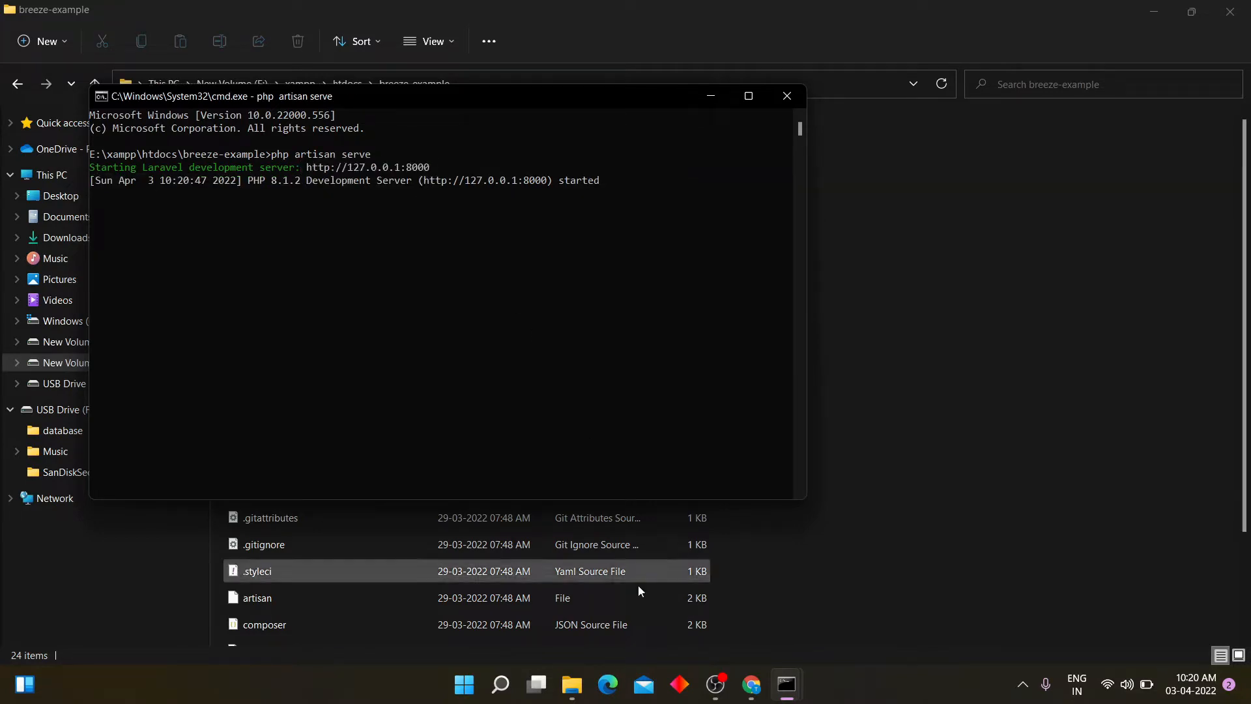
{"action": "left_click", "coordinate": [1154, 11]}
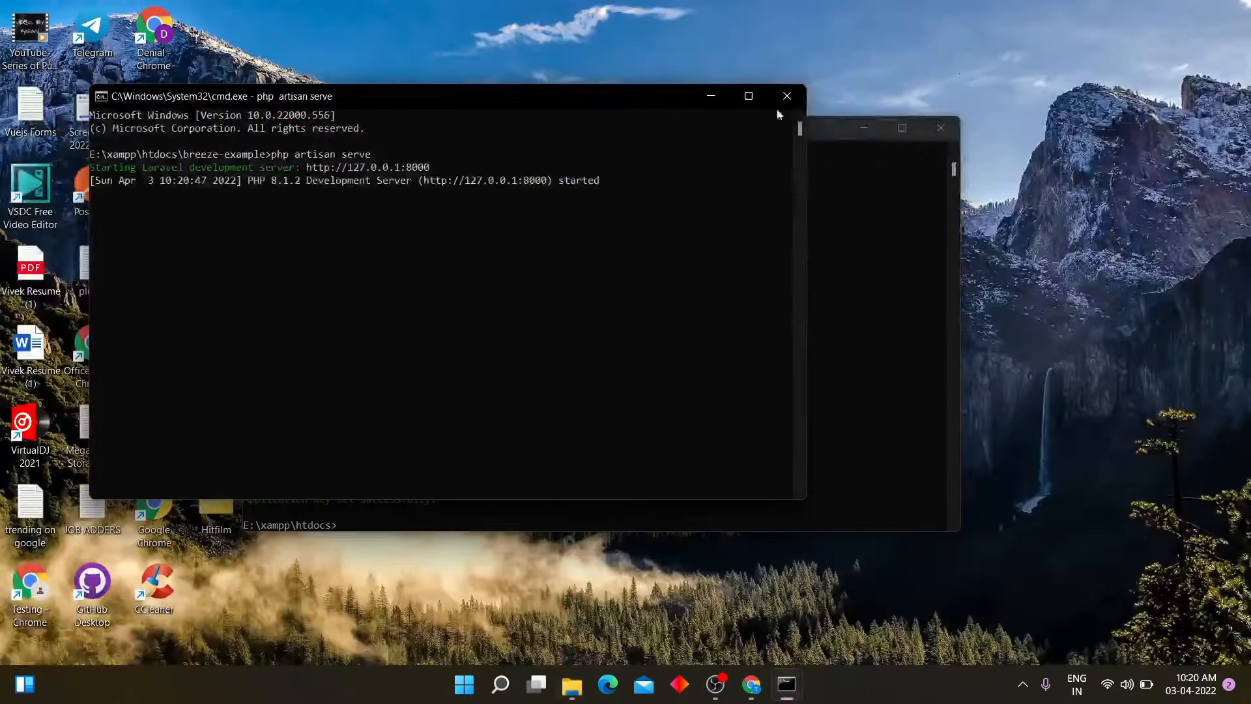
{"action": "left_click_drag", "start_coordinate": [235, 96], "coordinate": [565, 118]}
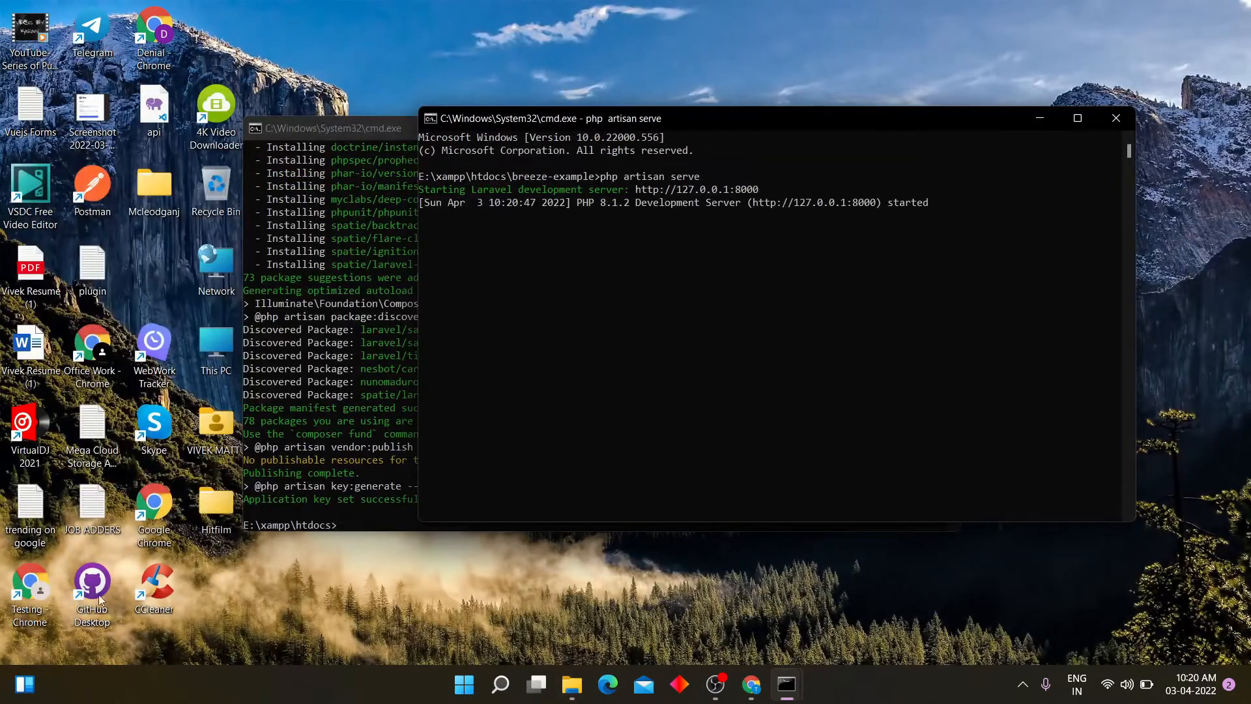
{"action": "double_click", "coordinate": [155, 510]}
{"action": "left_click", "coordinate": [407, 283]}
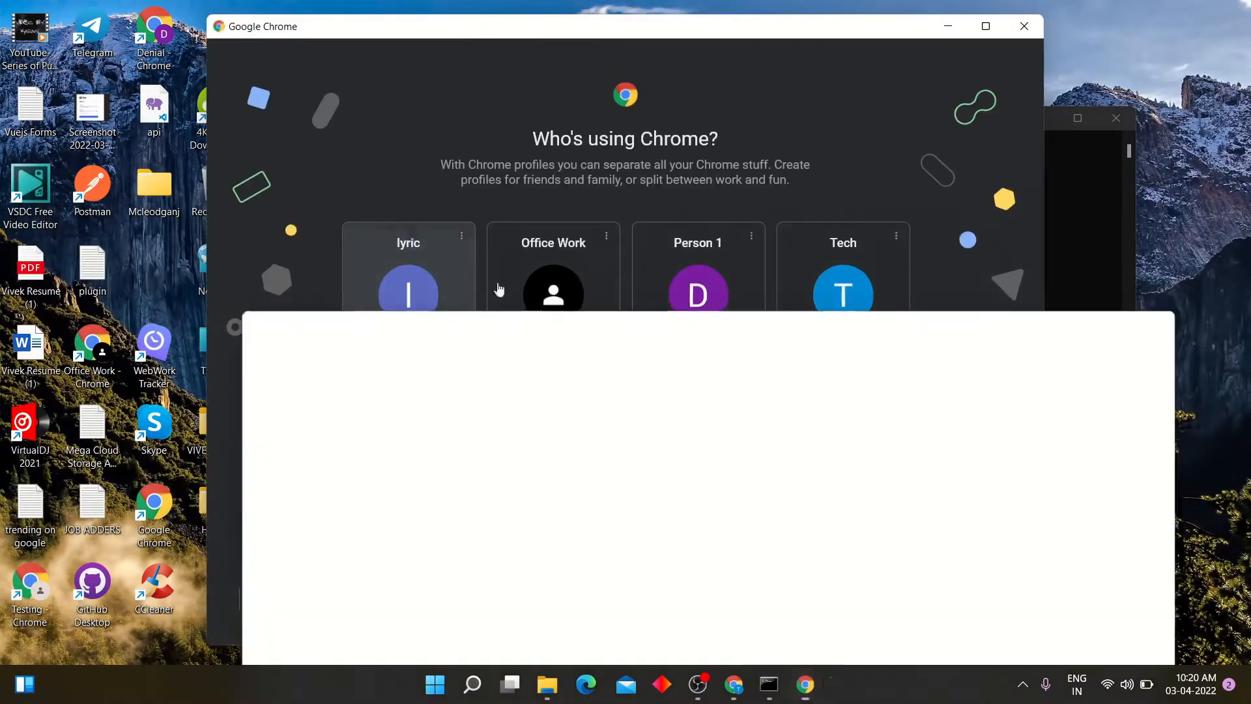
{"action": "type", "text": "http://127.0.0.1:8000"}
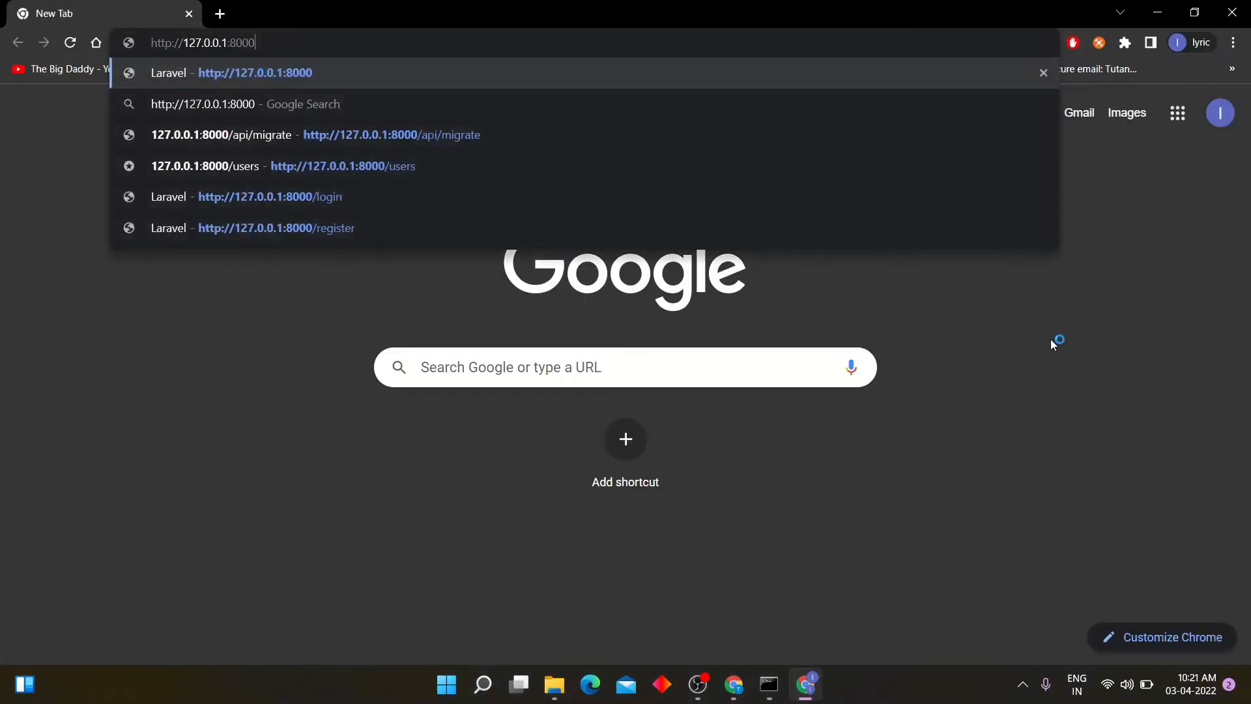
{"action": "key", "text": "Return"}
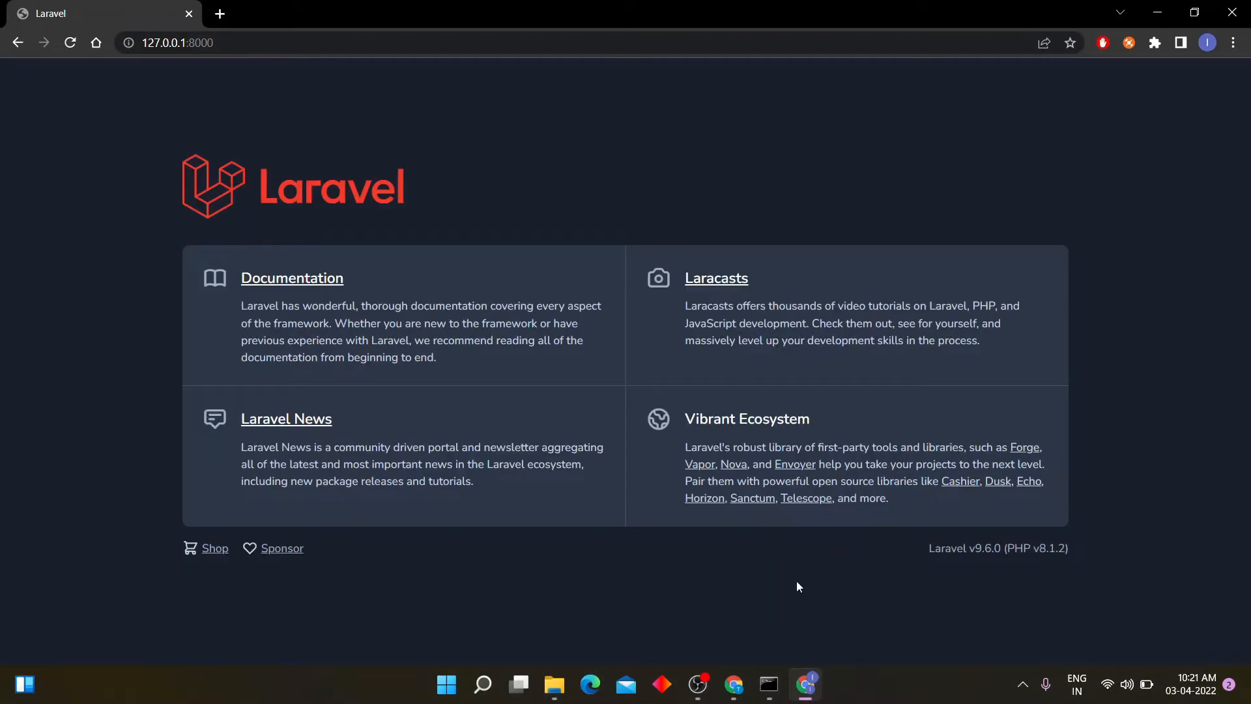
{"action": "left_click_drag", "start_coordinate": [927, 548], "coordinate": [1113, 538]}
{"action": "left_click", "coordinate": [1147, 493]}
Start a second command prompt at E:\xampp\htdocs\breeze-example.
{"action": "left_click", "coordinate": [1157, 11]}
{"action": "left_click", "coordinate": [555, 685]}
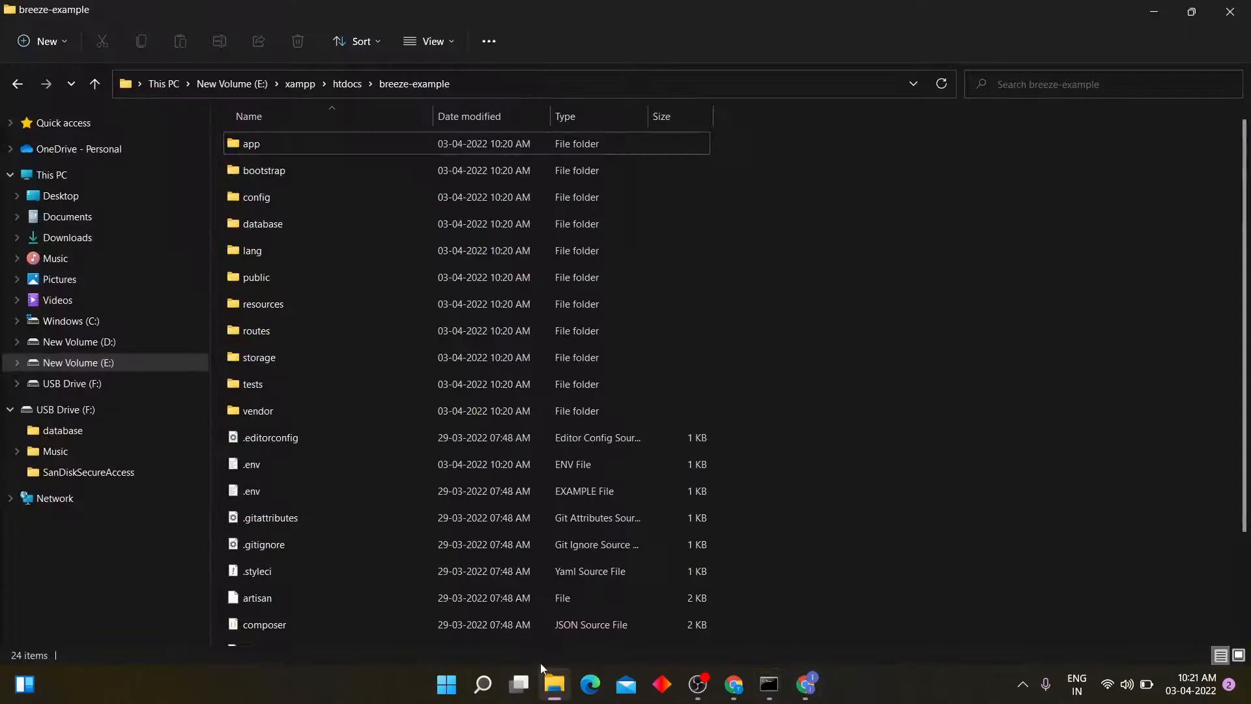
{"action": "left_click", "coordinate": [479, 91]}
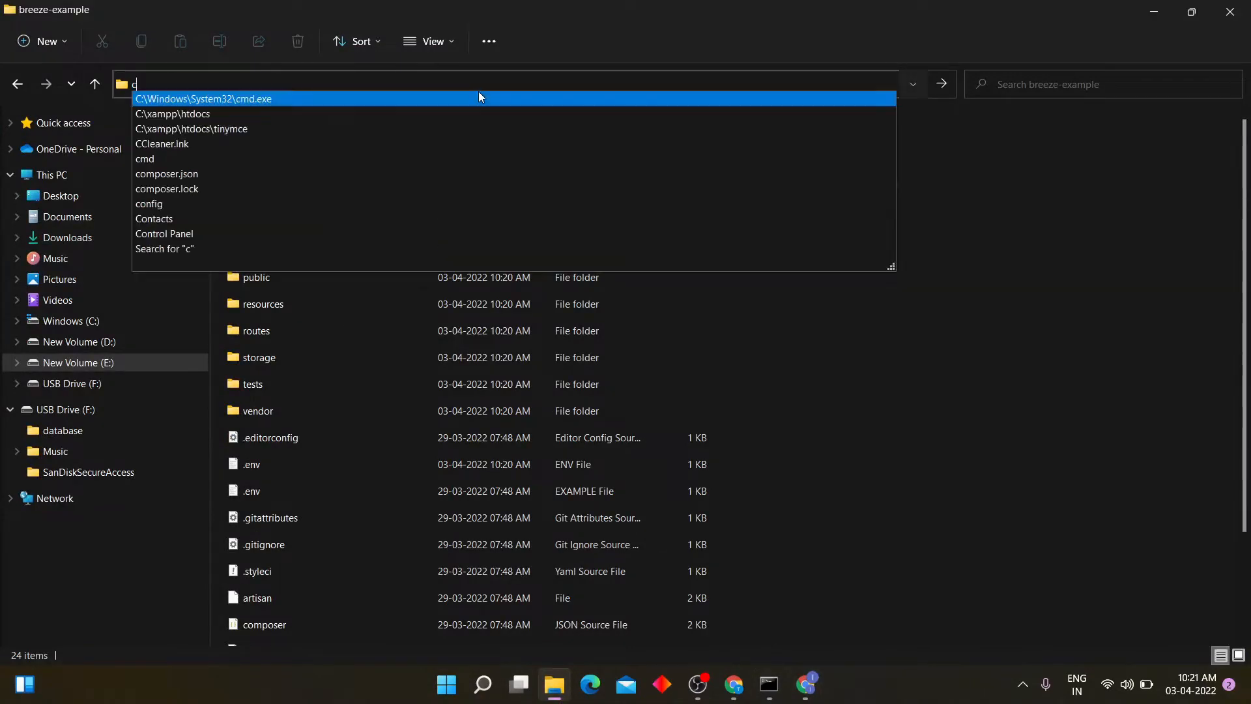
{"action": "type", "text": "cmd"}
{"action": "key", "text": "Return"}
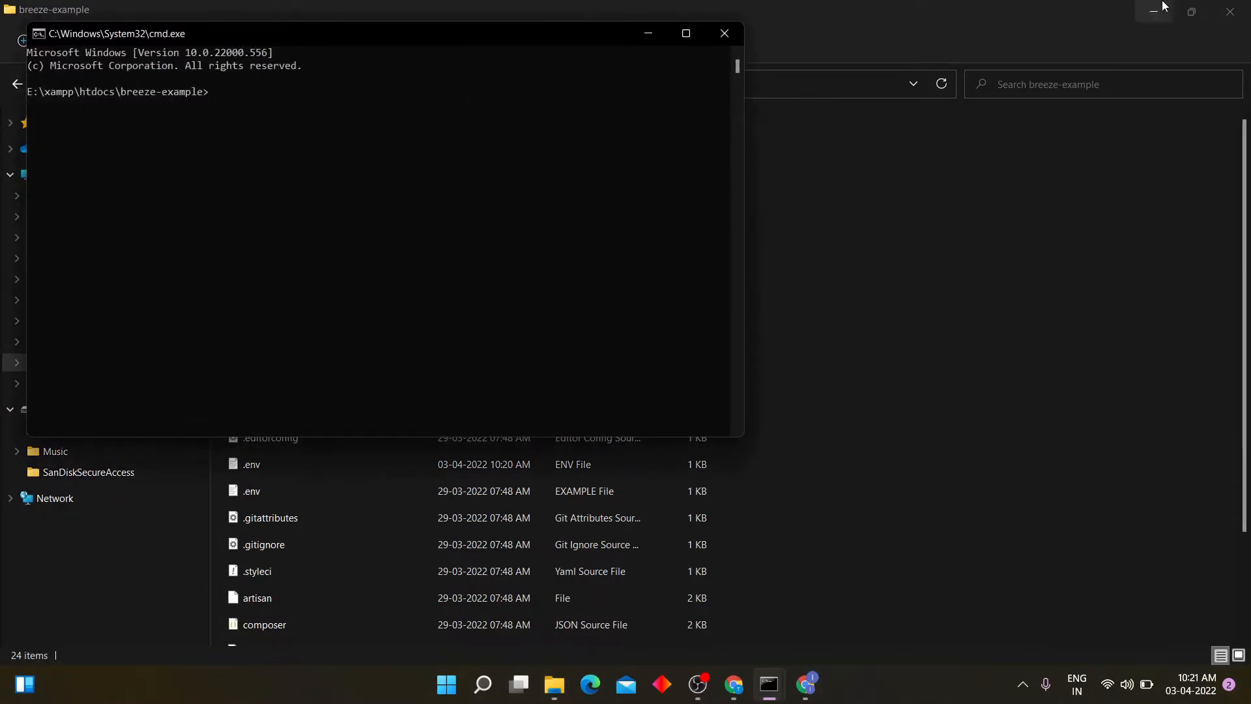
Close the old composer terminal and arrange the new prompt on the desktop.
{"action": "left_click", "coordinate": [1154, 11]}
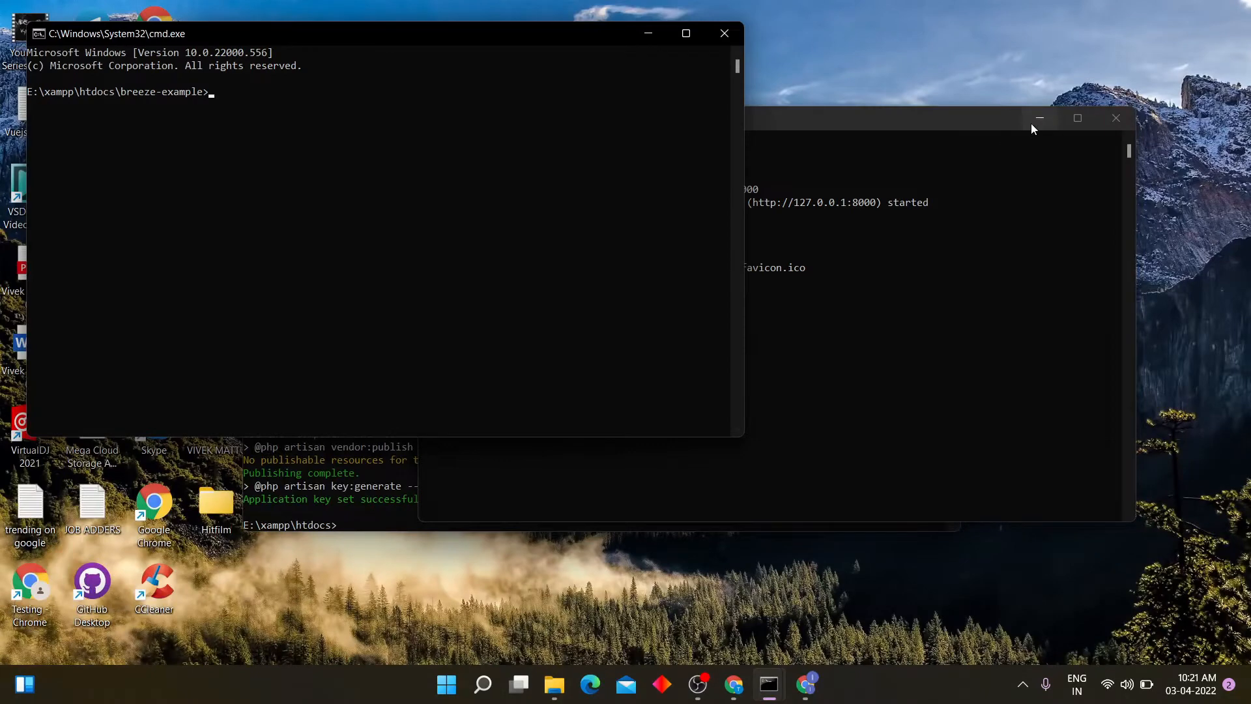
{"action": "left_click_drag", "start_coordinate": [1032, 123], "coordinate": [856, 132]}
{"action": "left_click_drag", "start_coordinate": [407, 35], "coordinate": [595, 68]}
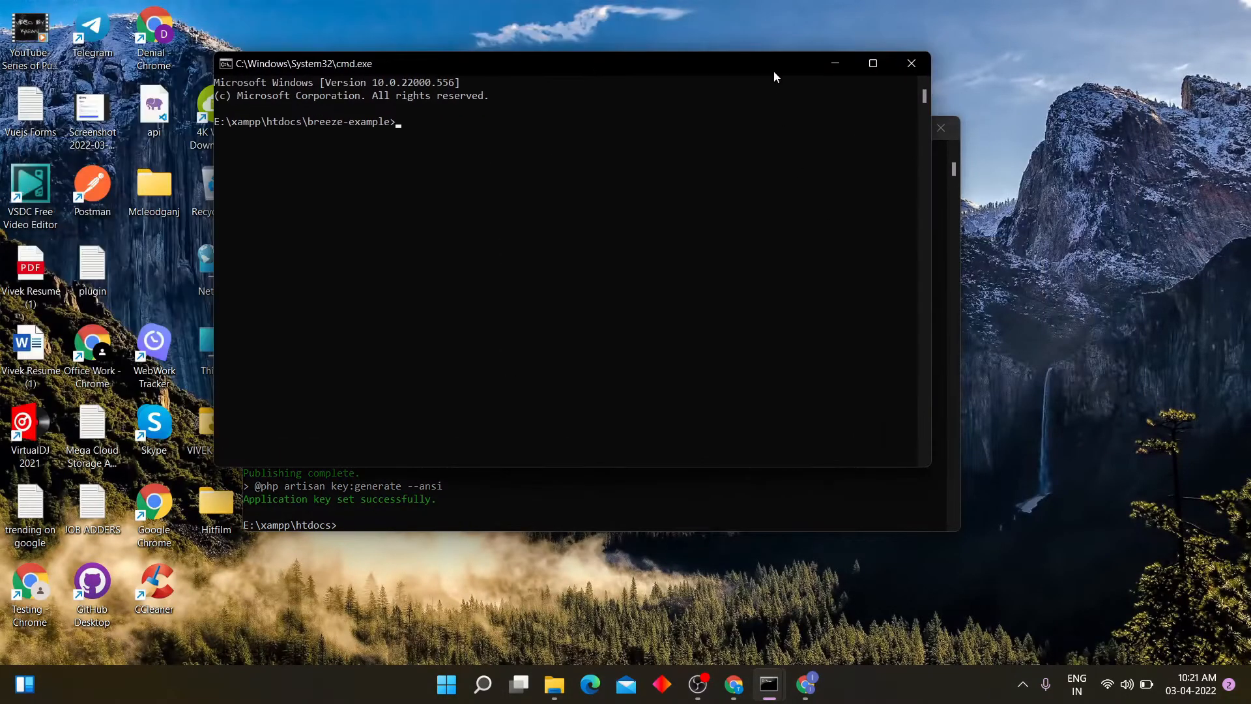
{"action": "left_click", "coordinate": [941, 128]}
{"action": "left_click_drag", "start_coordinate": [493, 59], "coordinate": [656, 130]}
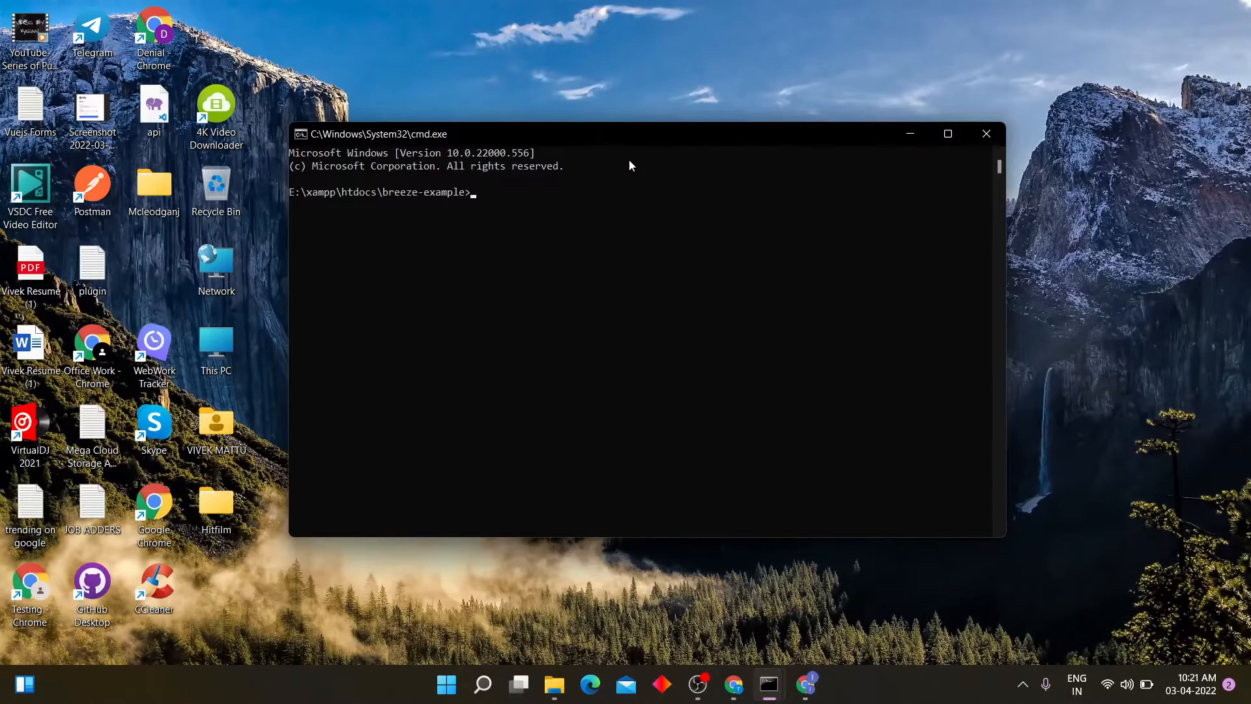
{"action": "type", "text": "composer"}
{"action": "type", "text": " require"}
{"action": "type", "text": " larav"}
{"action": "type", "text": "el/breez"}
{"action": "type", "text": "e"}
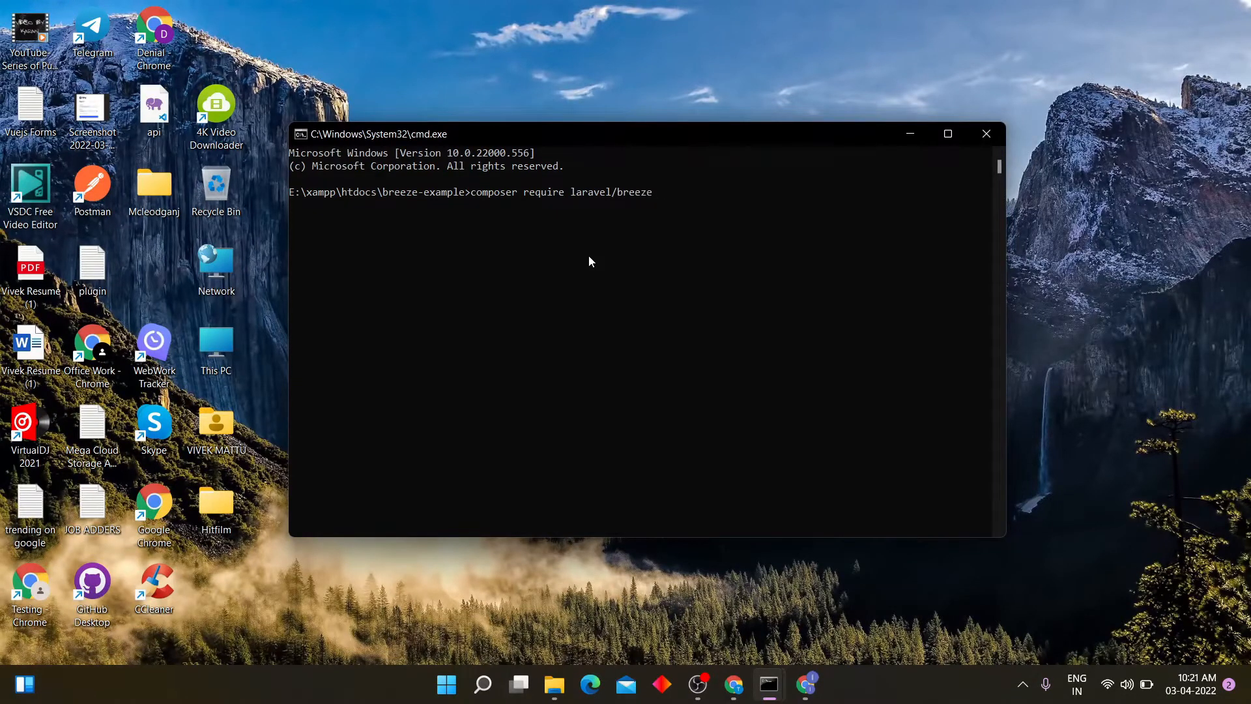
{"action": "type", "text": " --dev"}
Run composer require laravel/breeze --dev until publishing completes.
{"action": "key", "text": "Return"}
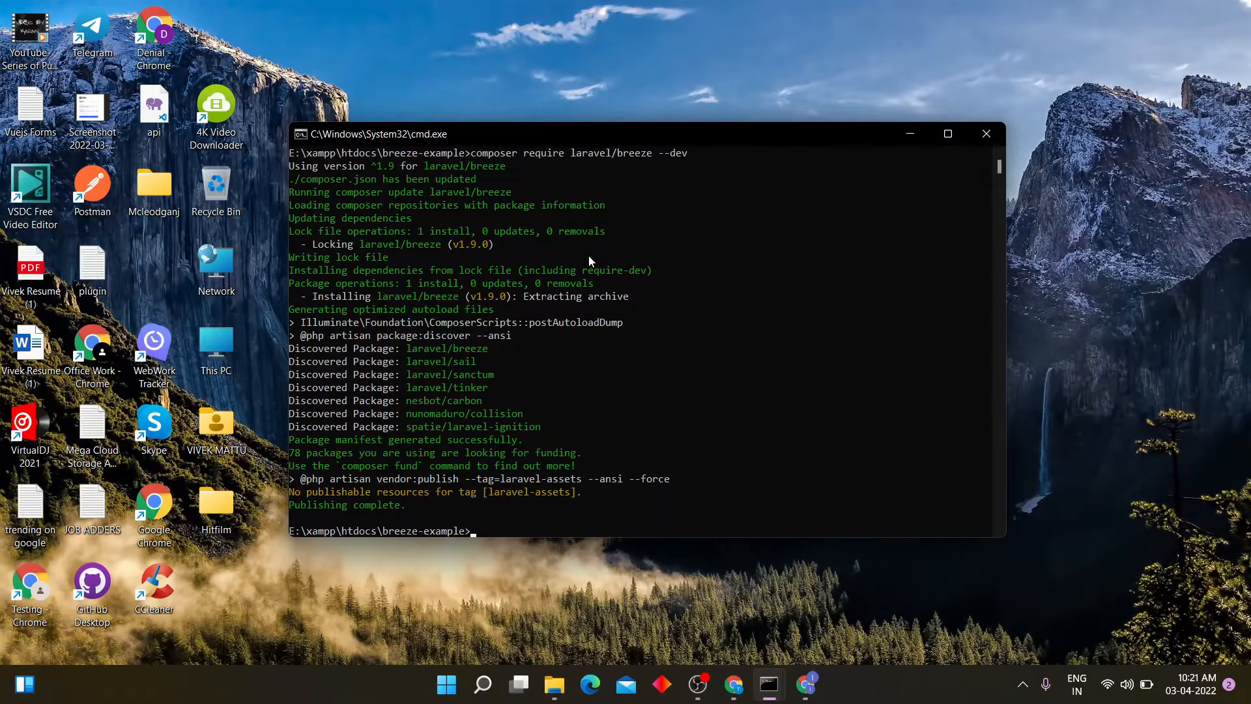
{"action": "scroll", "coordinate": [593, 376], "scroll_direction": "down", "scroll_amount": 2}
{"action": "scroll", "coordinate": [575, 415], "scroll_direction": "down", "scroll_amount": 2}
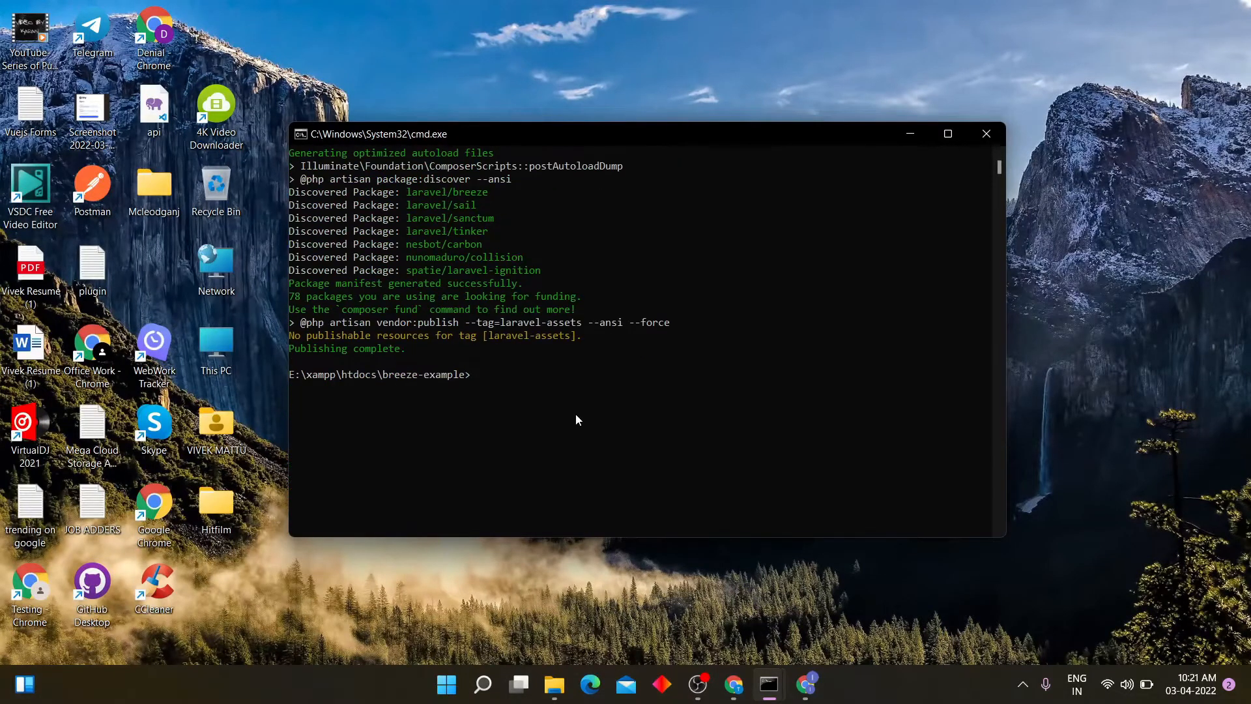
{"action": "scroll", "coordinate": [578, 407], "scroll_direction": "down", "scroll_amount": 1}
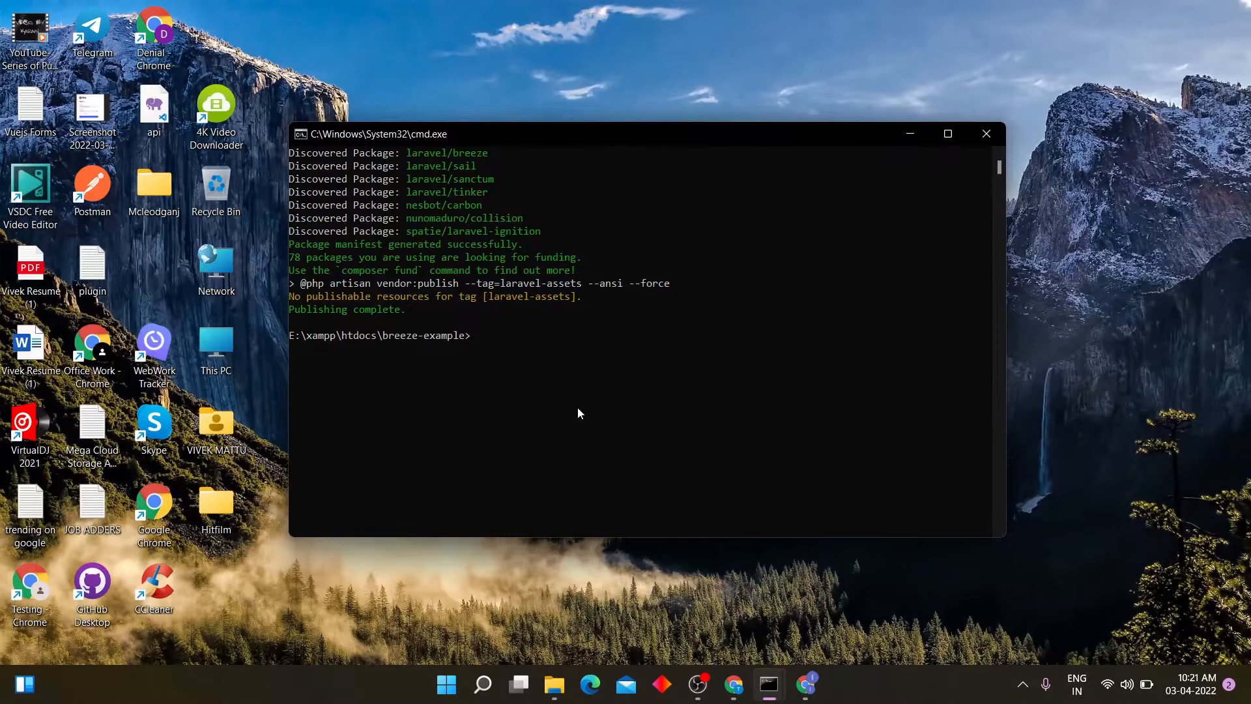
{"action": "type", "text": "php a"}
{"action": "type", "text": "rtisan "}
{"action": "type", "text": "bree"}
{"action": "type", "text": "ze:"}
{"action": "type", "text": "instal,"}
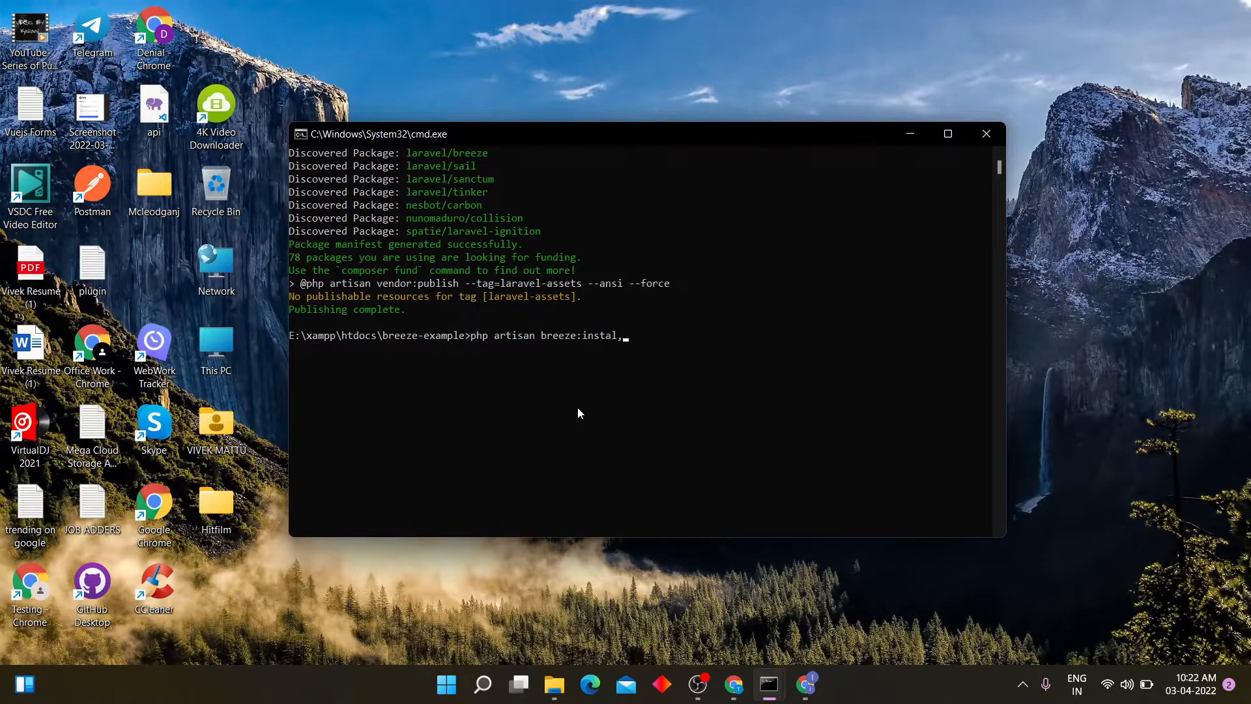
Run php artisan breeze:install to scaffold Breeze authentication.
{"action": "key", "text": "BackSpace"}
{"action": "type", "text": "l"}
{"action": "key", "text": "Return"}
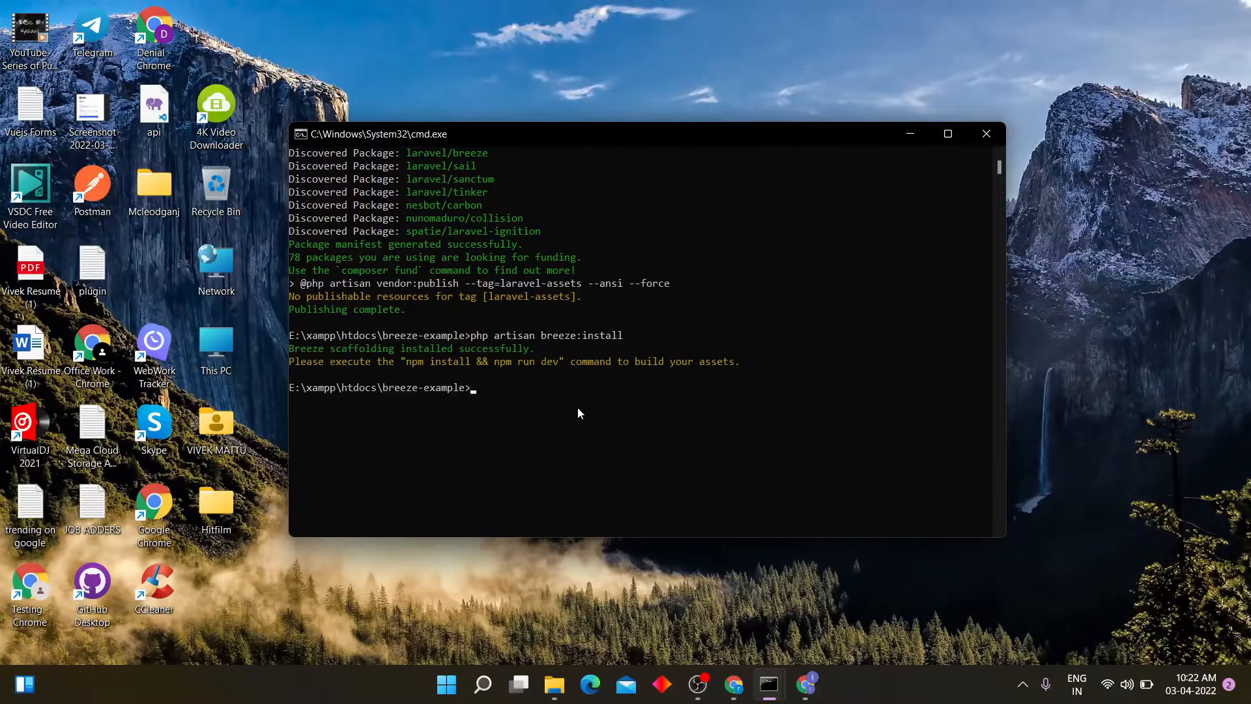
{"action": "type", "text": "np"}
{"action": "type", "text": "m instal"}
{"action": "type", "text": "l && "}
{"action": "type", "text": "npm run dev"}
Run npm install && npm run dev until Laravel Mix reports a successful build.
{"action": "key", "text": "Return"}
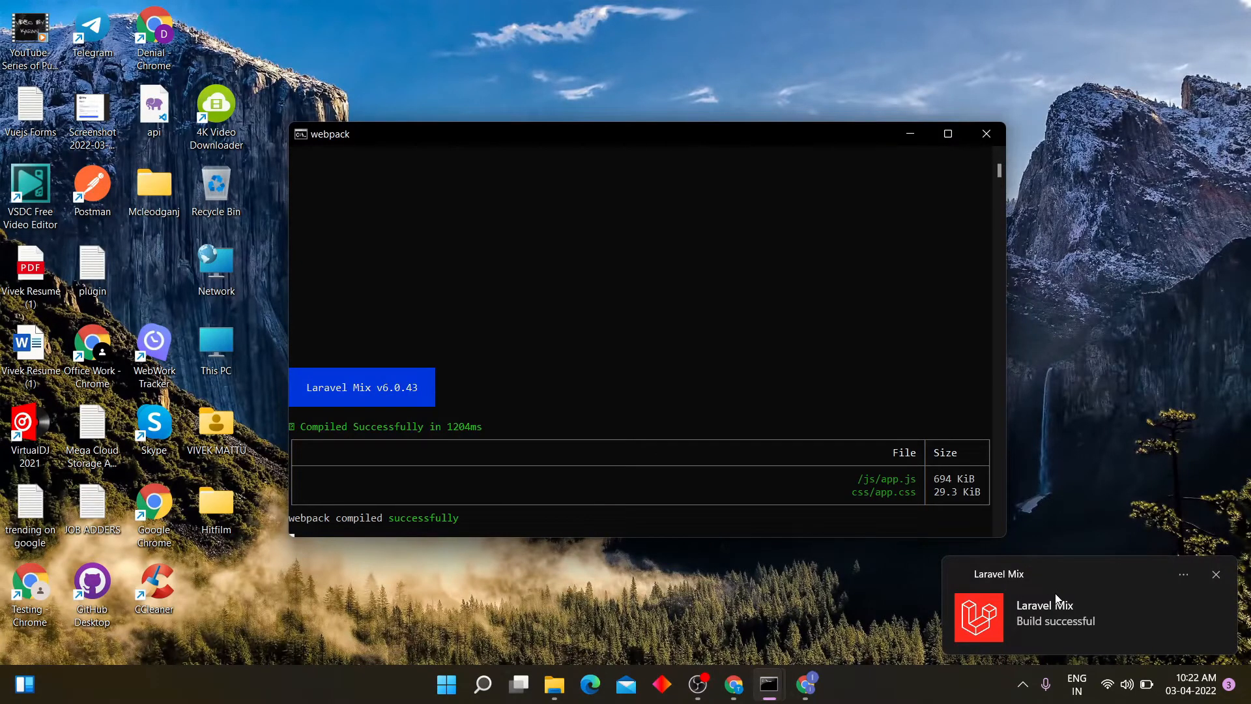
{"action": "scroll", "coordinate": [695, 373], "scroll_direction": "down", "scroll_amount": 2}
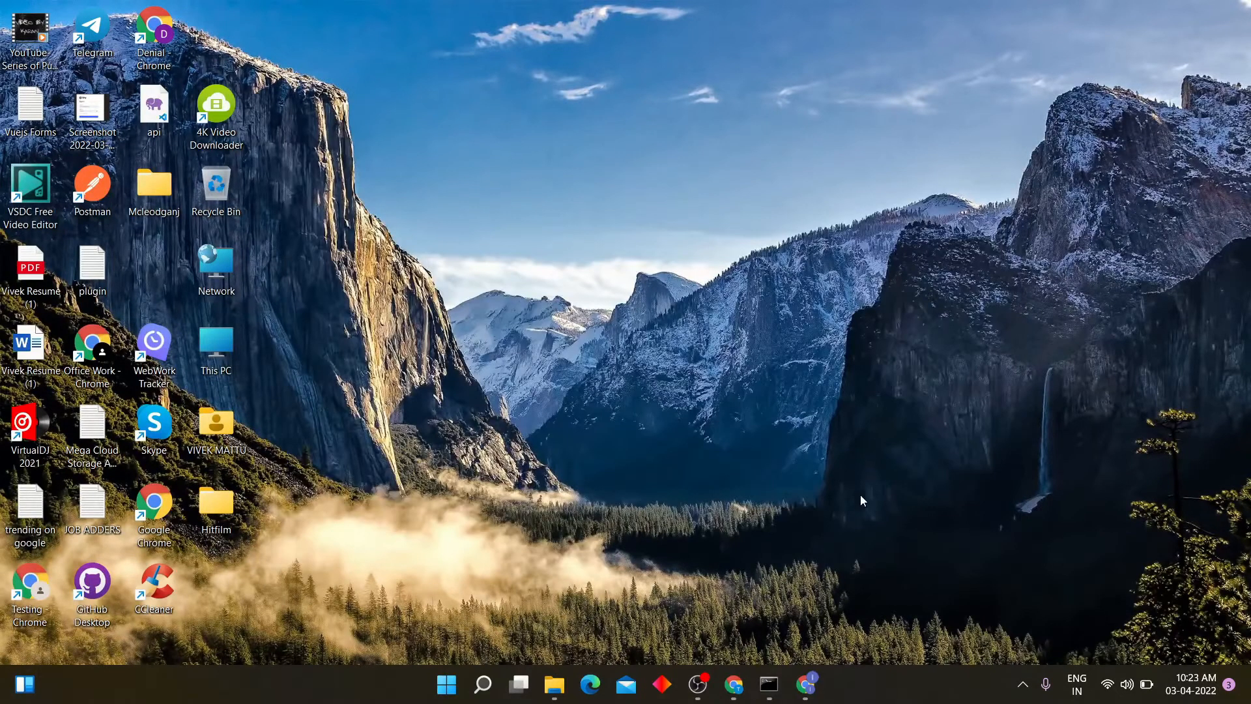
Reload the welcome page so the Log in and Register links appear.
{"action": "left_click", "coordinate": [807, 684]}
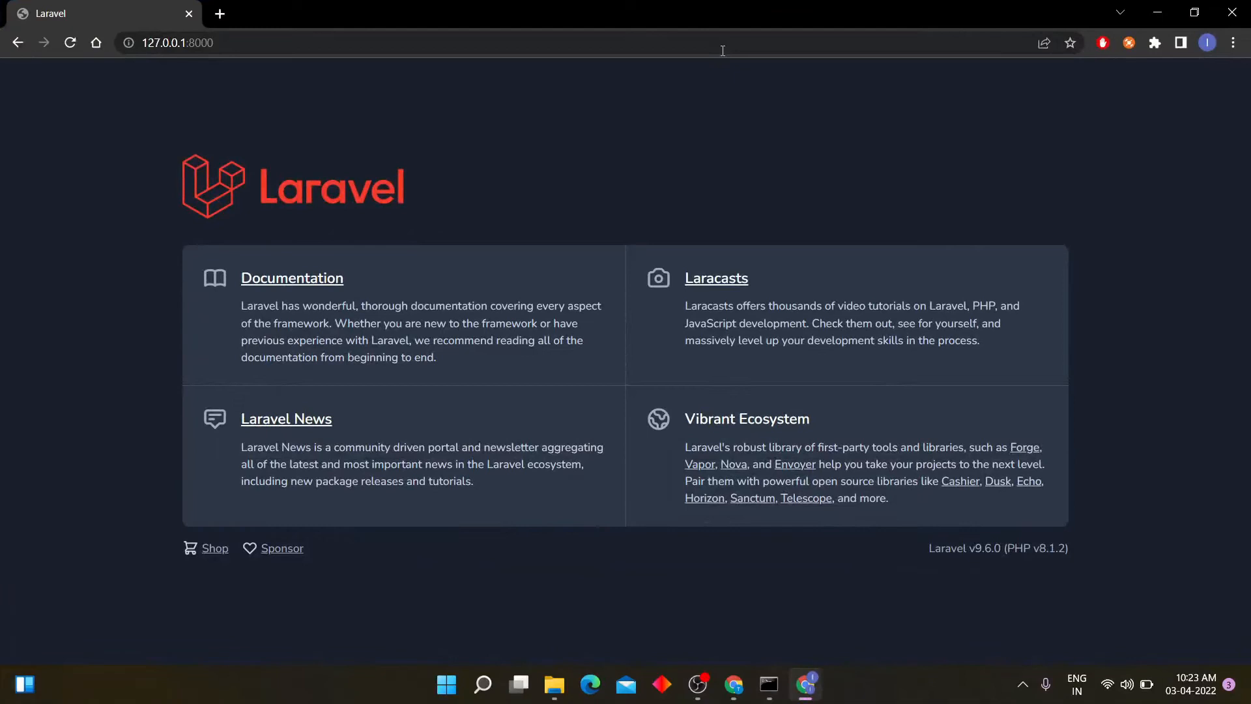
{"action": "left_click", "coordinate": [723, 43]}
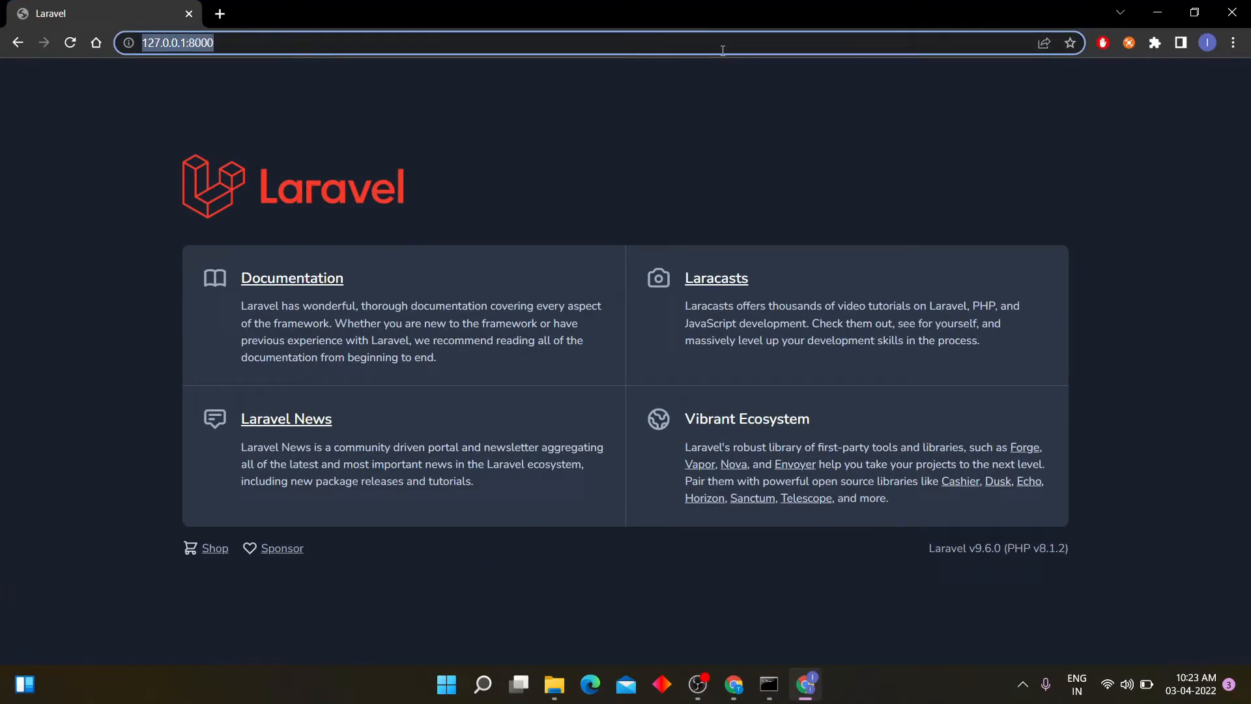
{"action": "key", "text": "Return"}
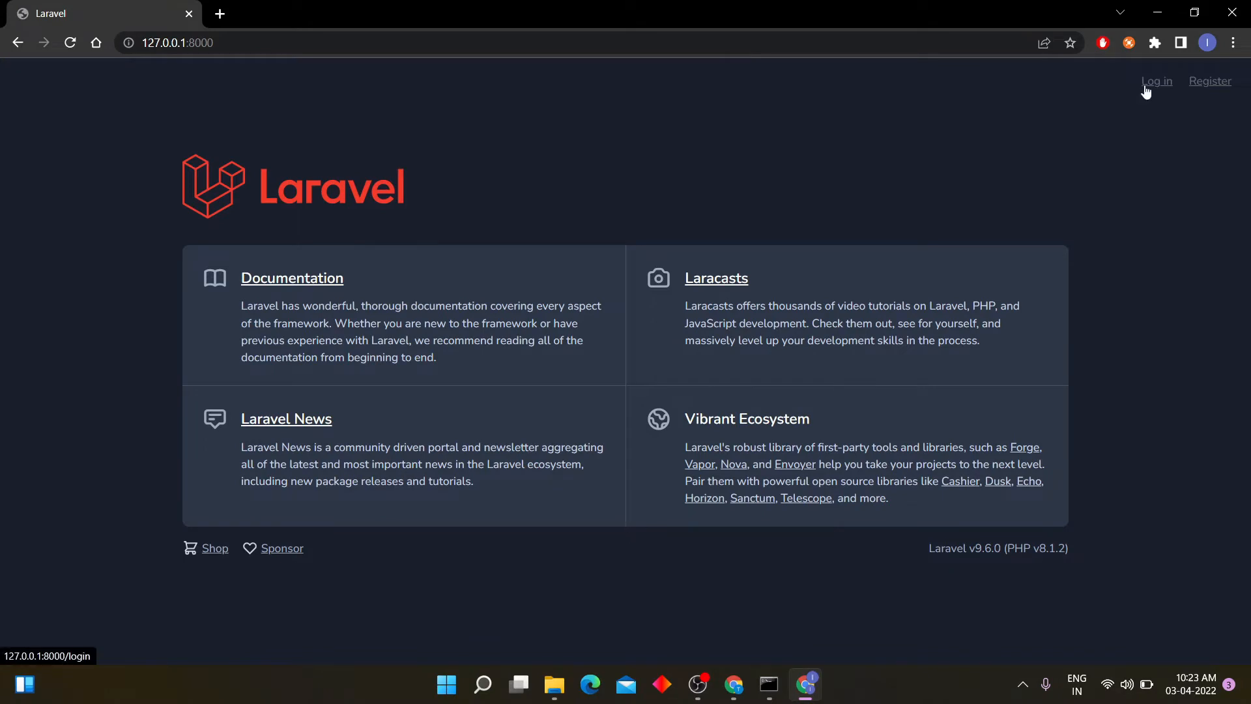
Preview the Log in and Register forms, then hide the browser.
{"action": "left_click", "coordinate": [1157, 81]}
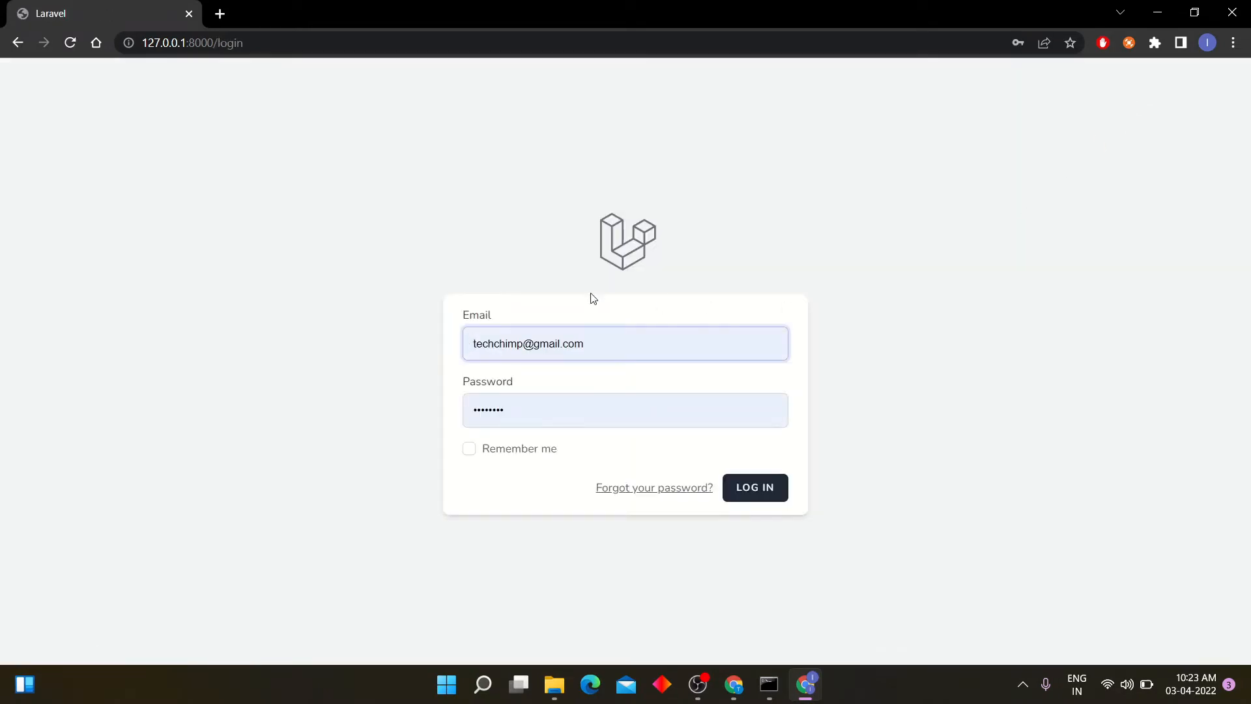
{"action": "left_click", "coordinate": [17, 42]}
{"action": "left_click", "coordinate": [1209, 81]}
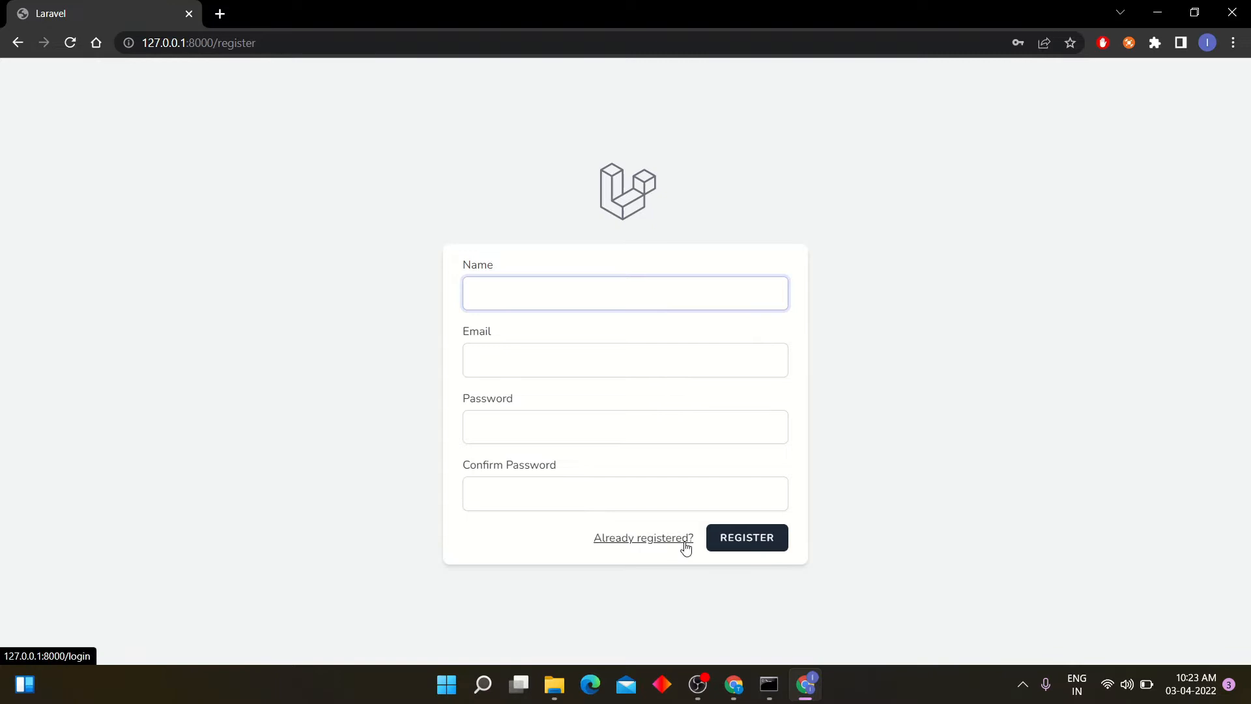
{"action": "left_click", "coordinate": [15, 43]}
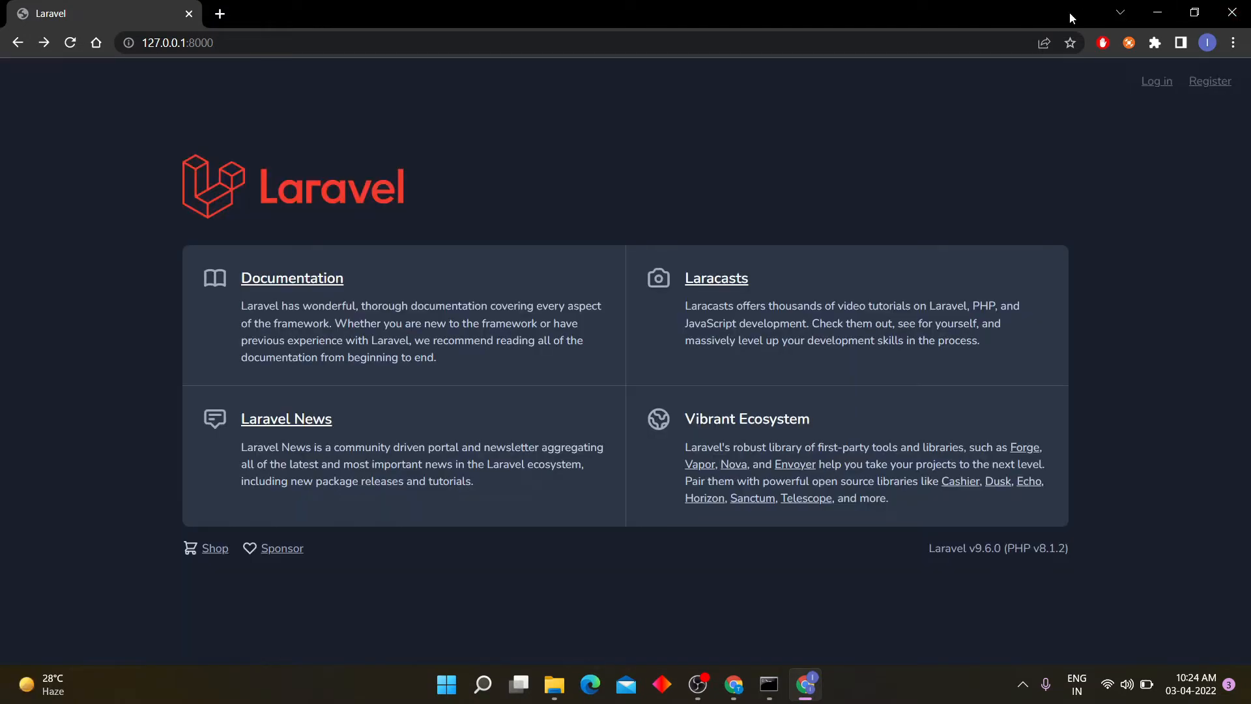
{"action": "left_click", "coordinate": [1157, 12]}
Browse the project's app/Http/Controllers/Auth and View folders in VS Code.
{"action": "left_click", "coordinate": [483, 684]}
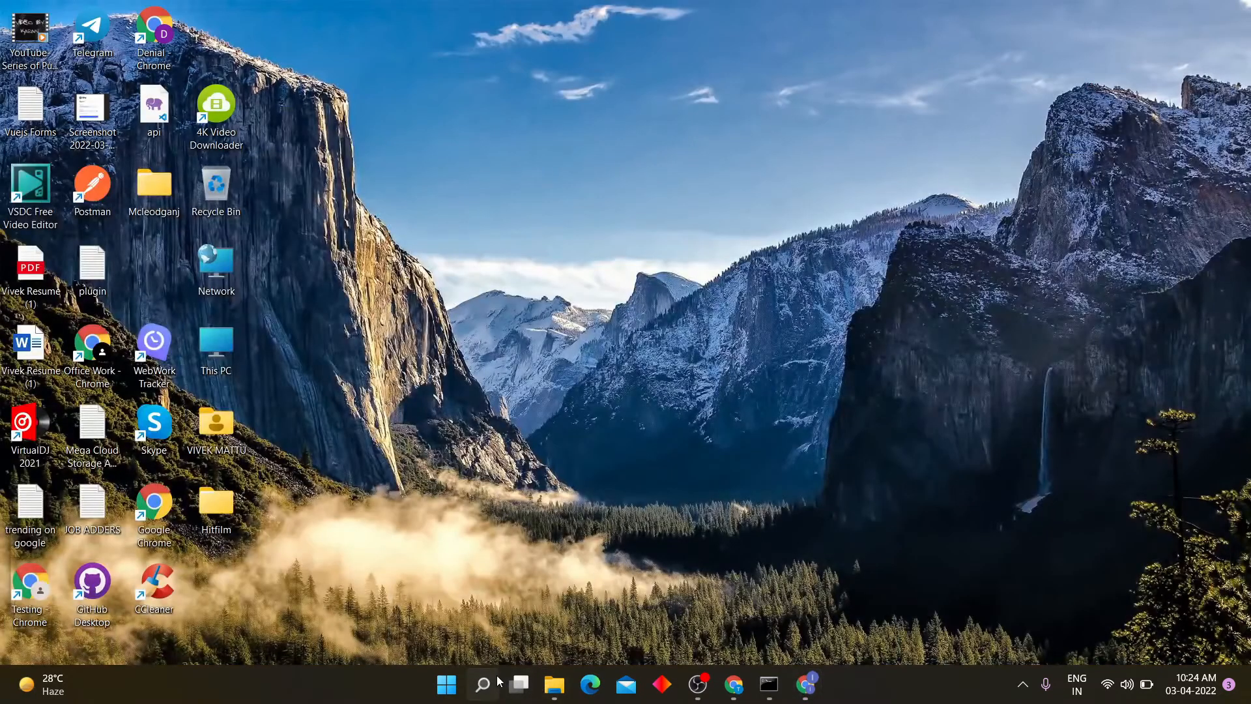
{"action": "type", "text": "visual"}
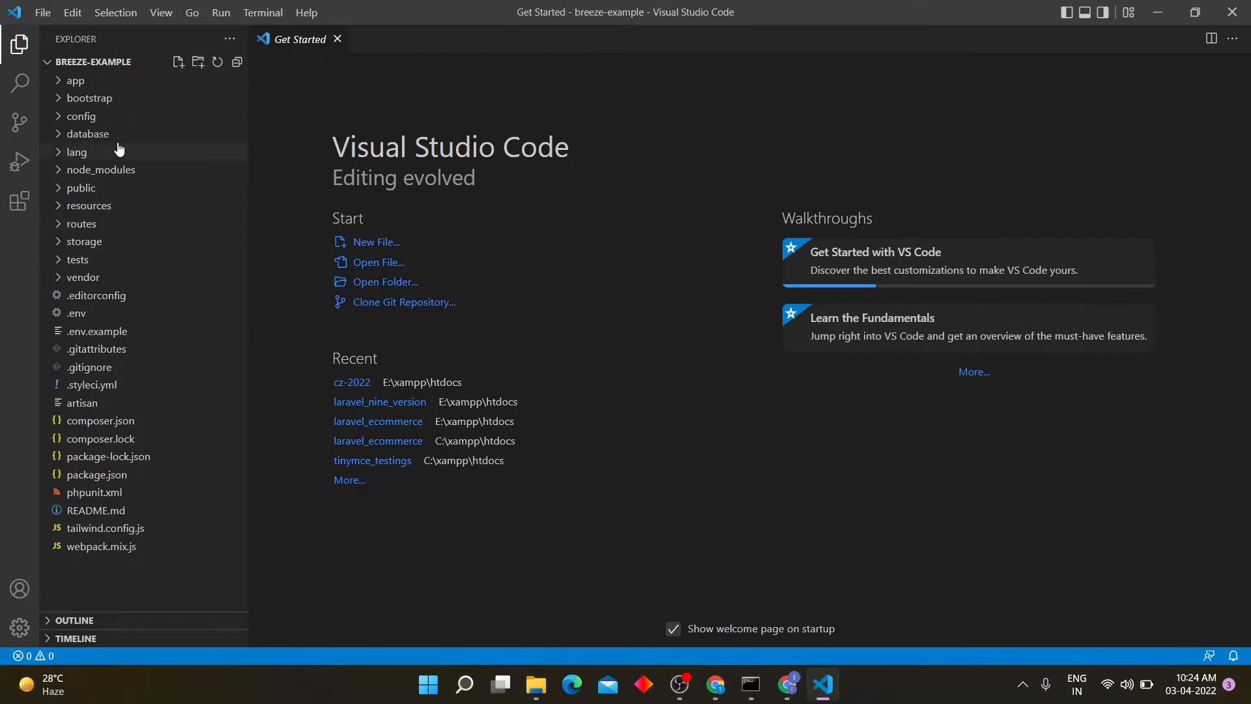
{"action": "left_click", "coordinate": [69, 83]}
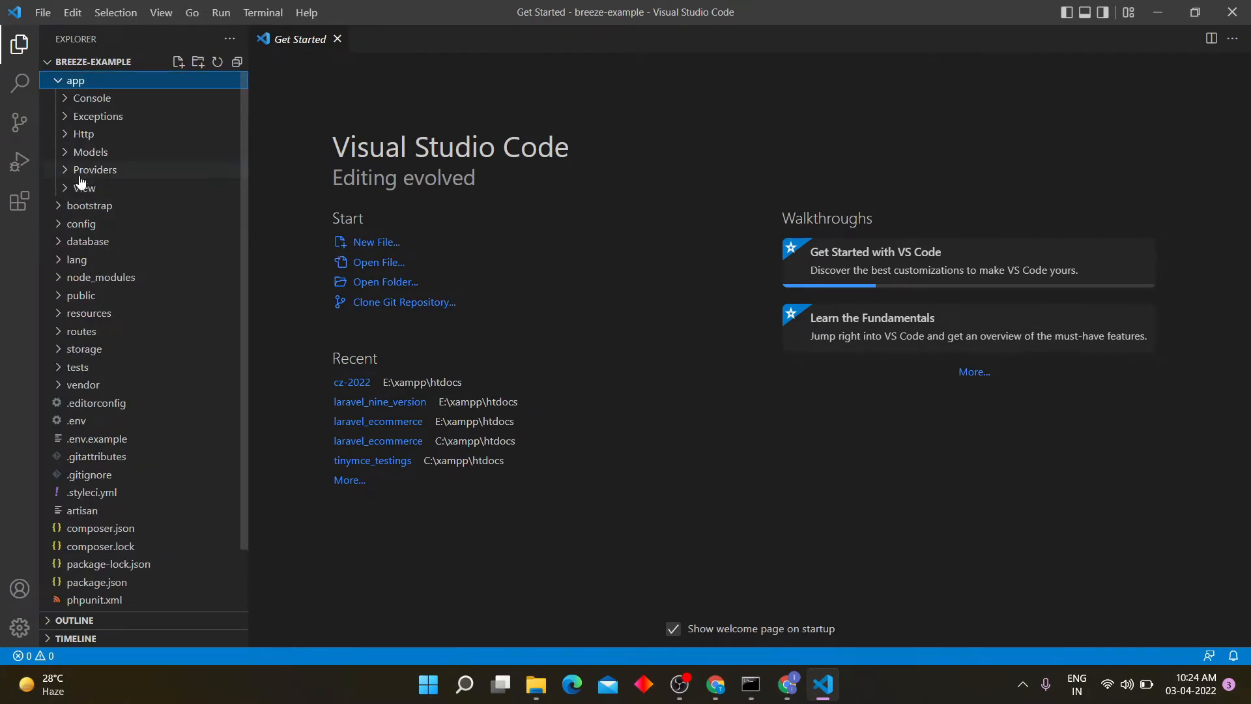
{"action": "left_click", "coordinate": [63, 136]}
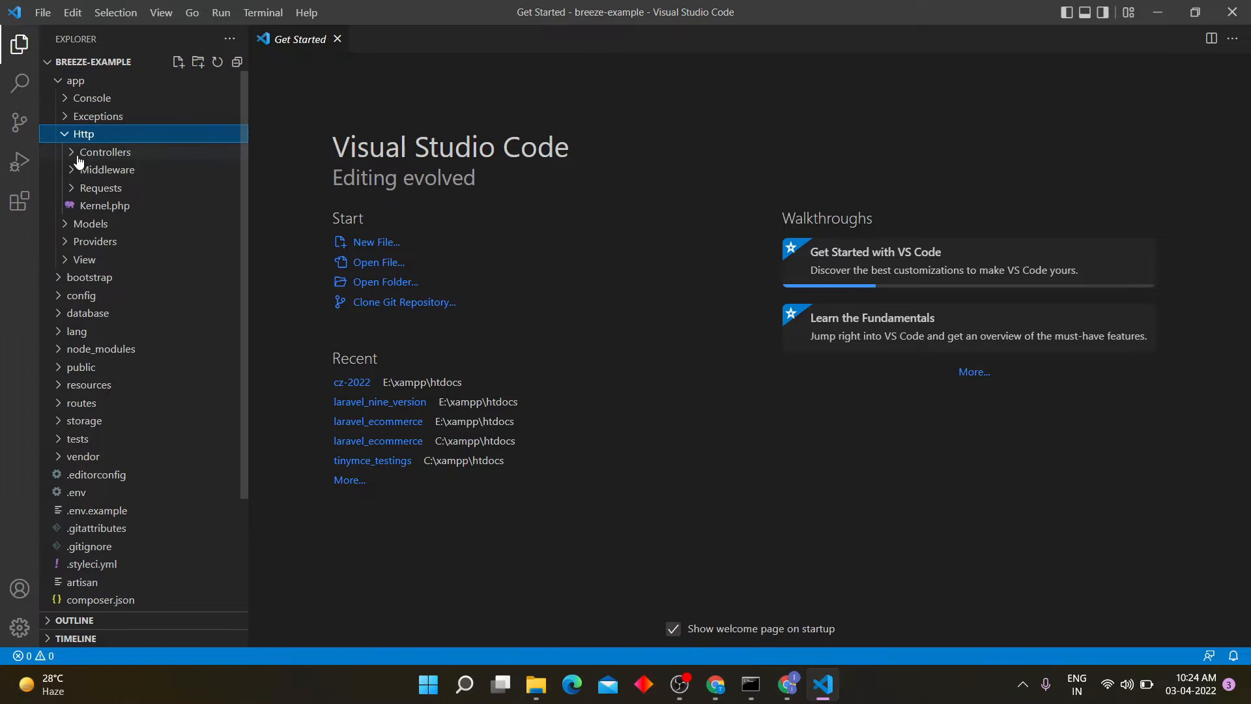
{"action": "left_click", "coordinate": [77, 152]}
{"action": "left_click", "coordinate": [88, 170]}
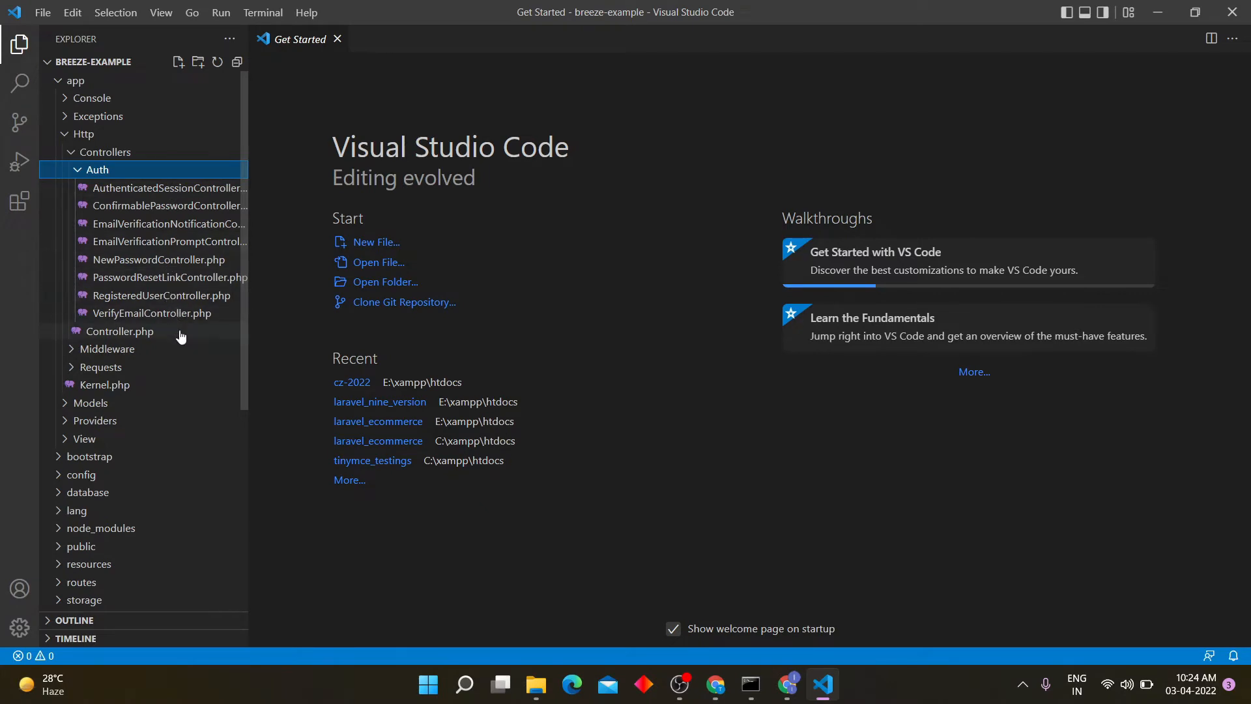
{"action": "left_click", "coordinate": [70, 439]}
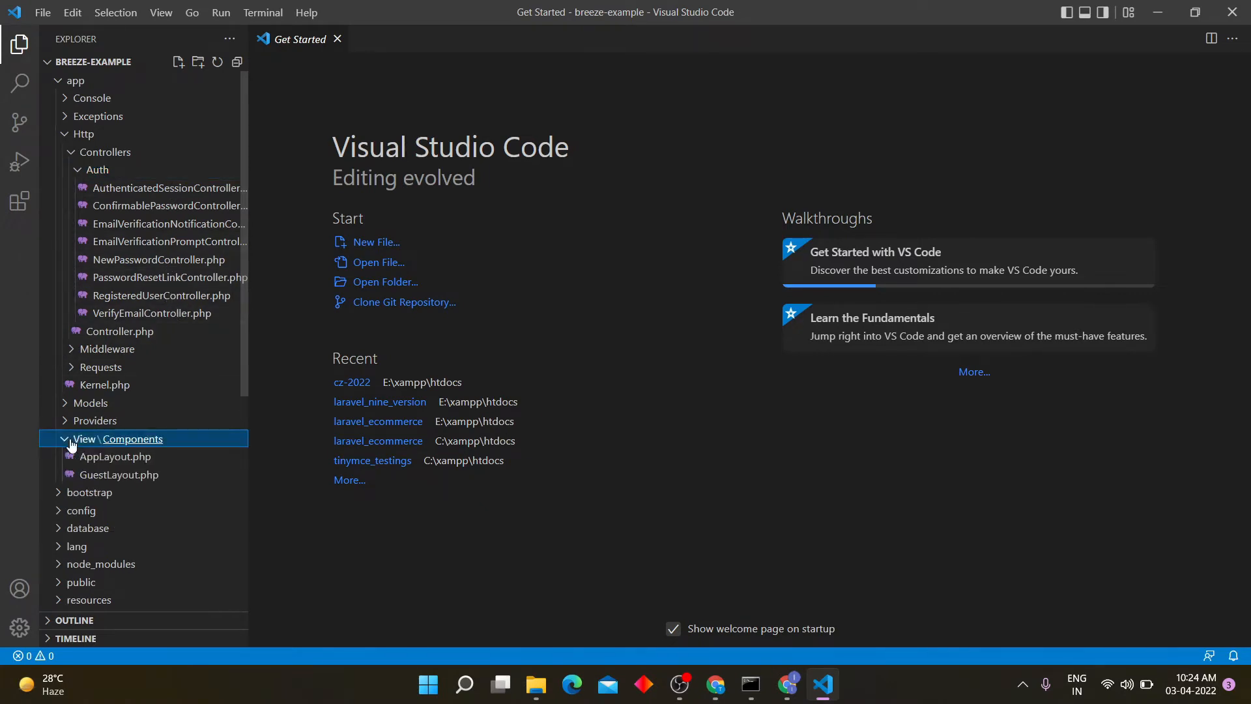
{"action": "left_click", "coordinate": [65, 439]}
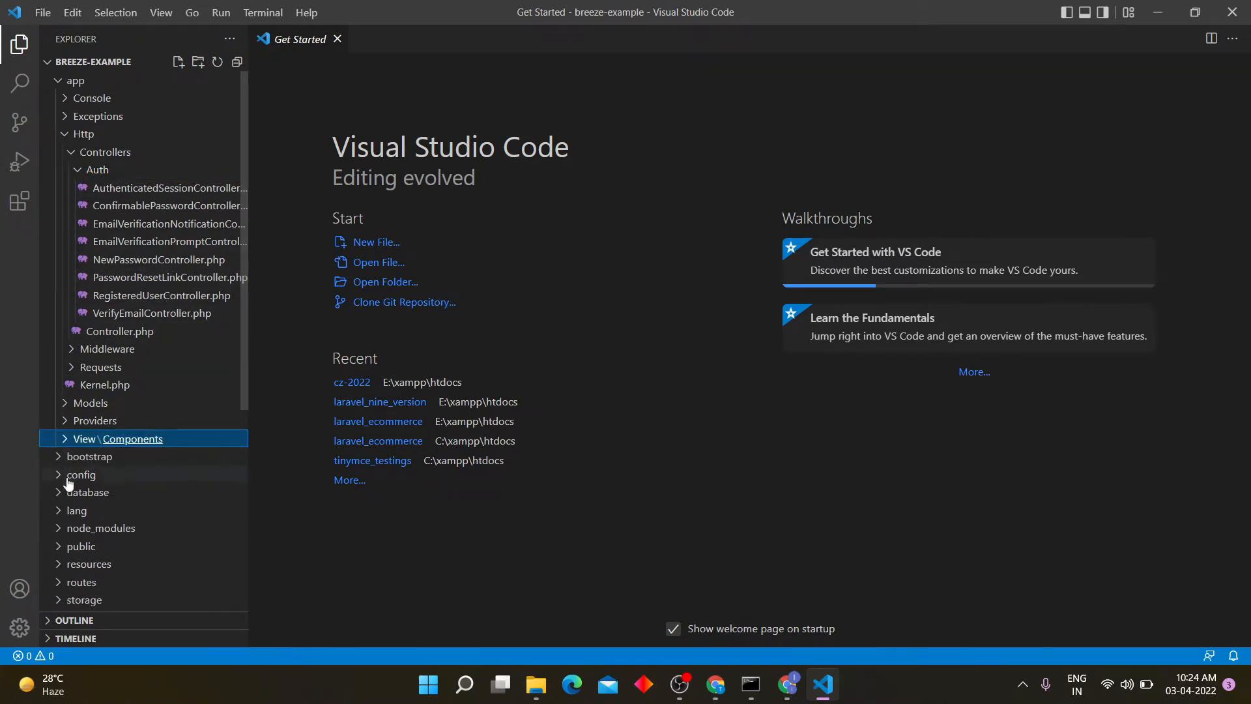
{"action": "scroll", "coordinate": [71, 484], "scroll_direction": "down", "scroll_amount": 2}
Open resources/views/auth/login.blade.php in the editor.
{"action": "left_click", "coordinate": [63, 461]}
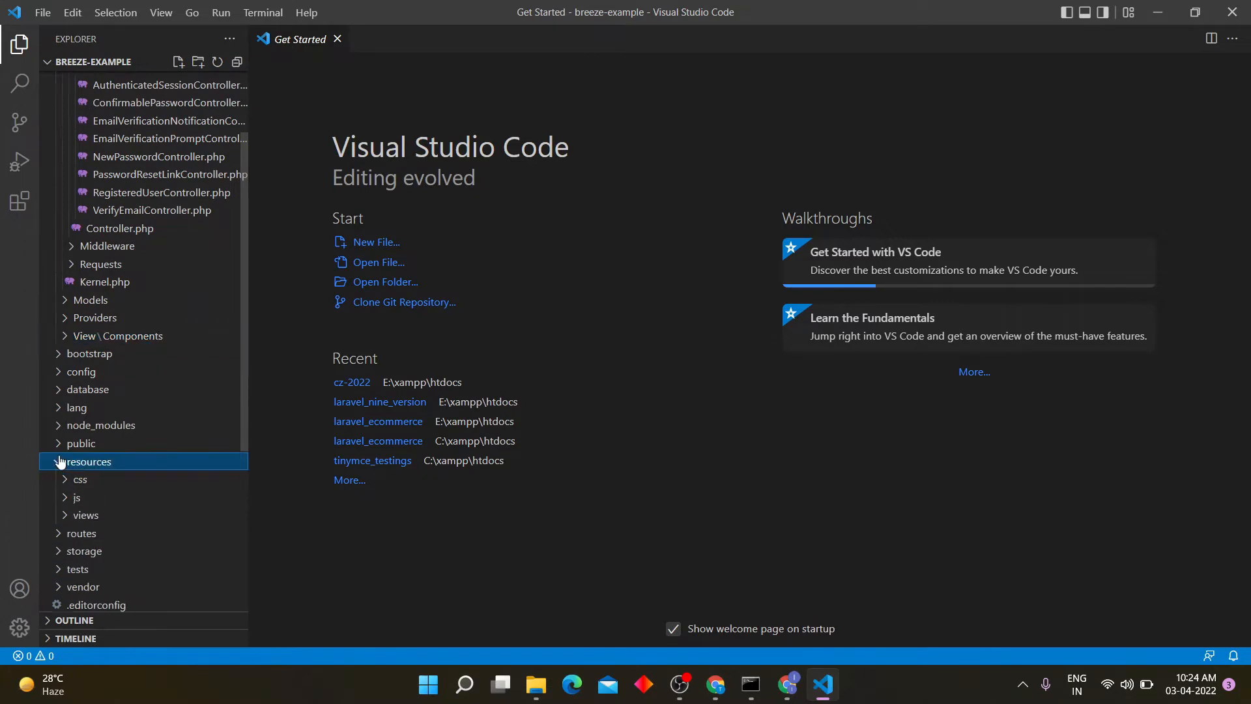
{"action": "left_click", "coordinate": [65, 516]}
{"action": "scroll", "coordinate": [65, 518], "scroll_direction": "down", "scroll_amount": 3}
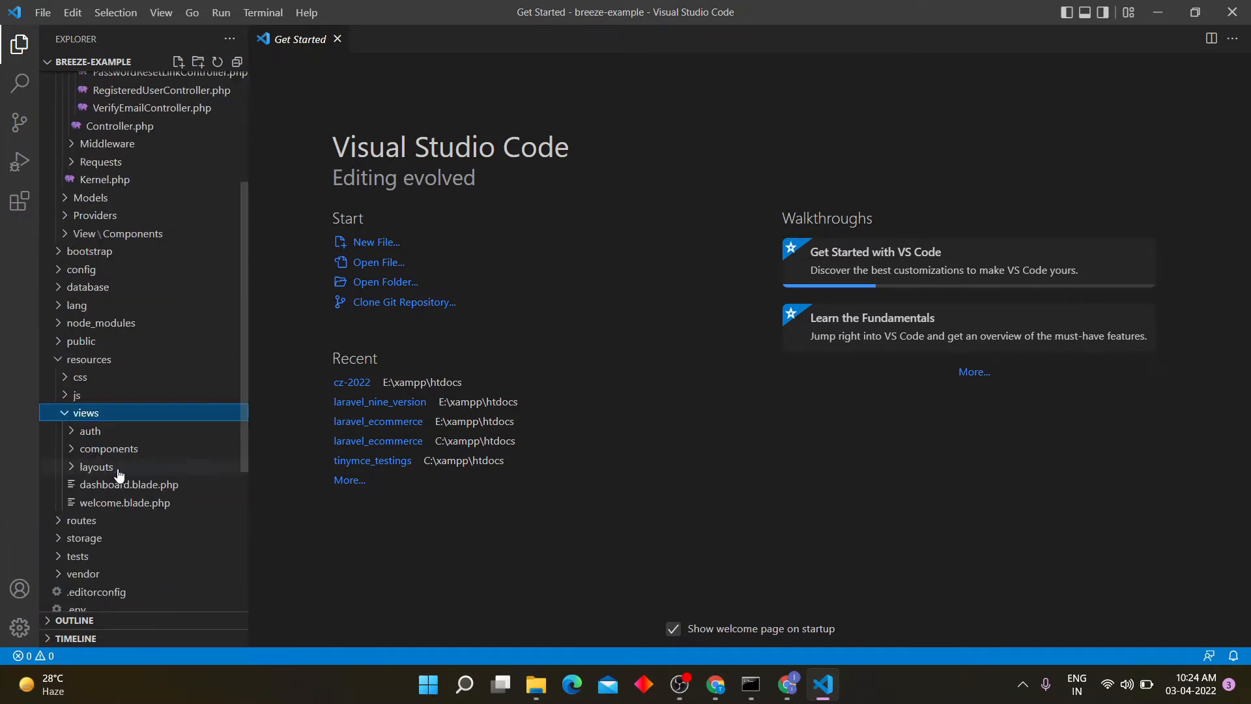
{"action": "scroll", "coordinate": [65, 469], "scroll_direction": "down", "scroll_amount": 1}
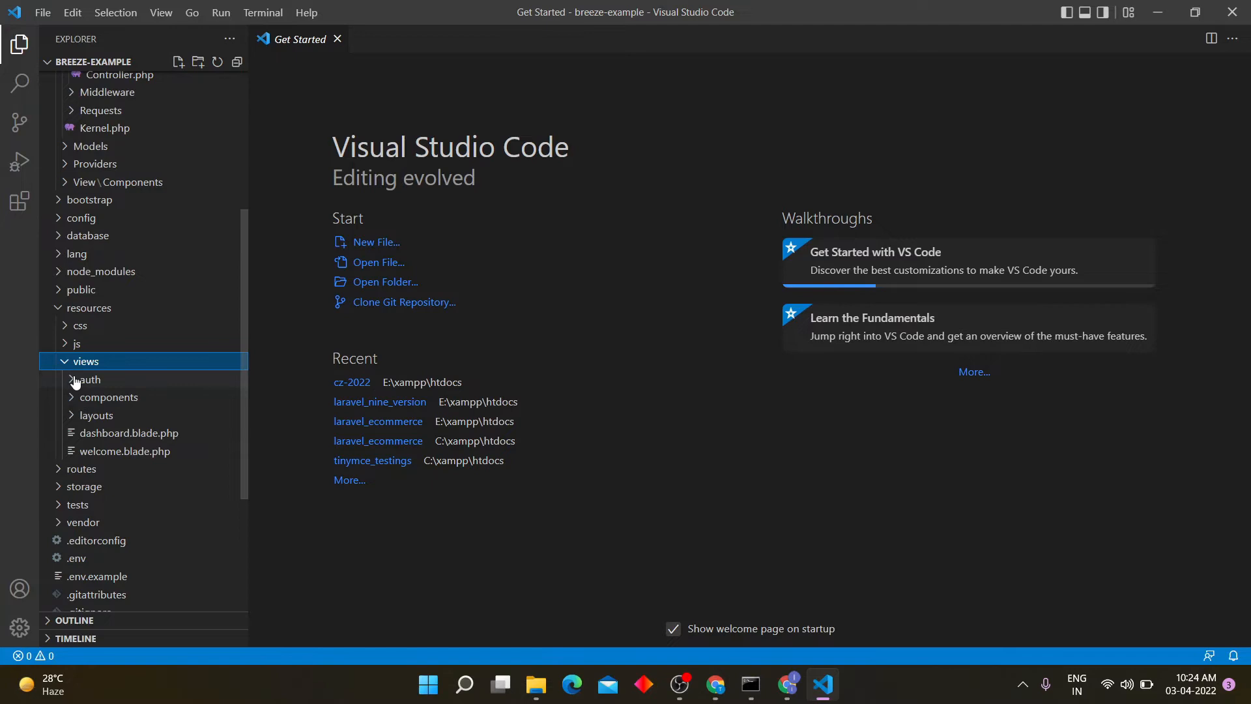
{"action": "left_click", "coordinate": [77, 380]}
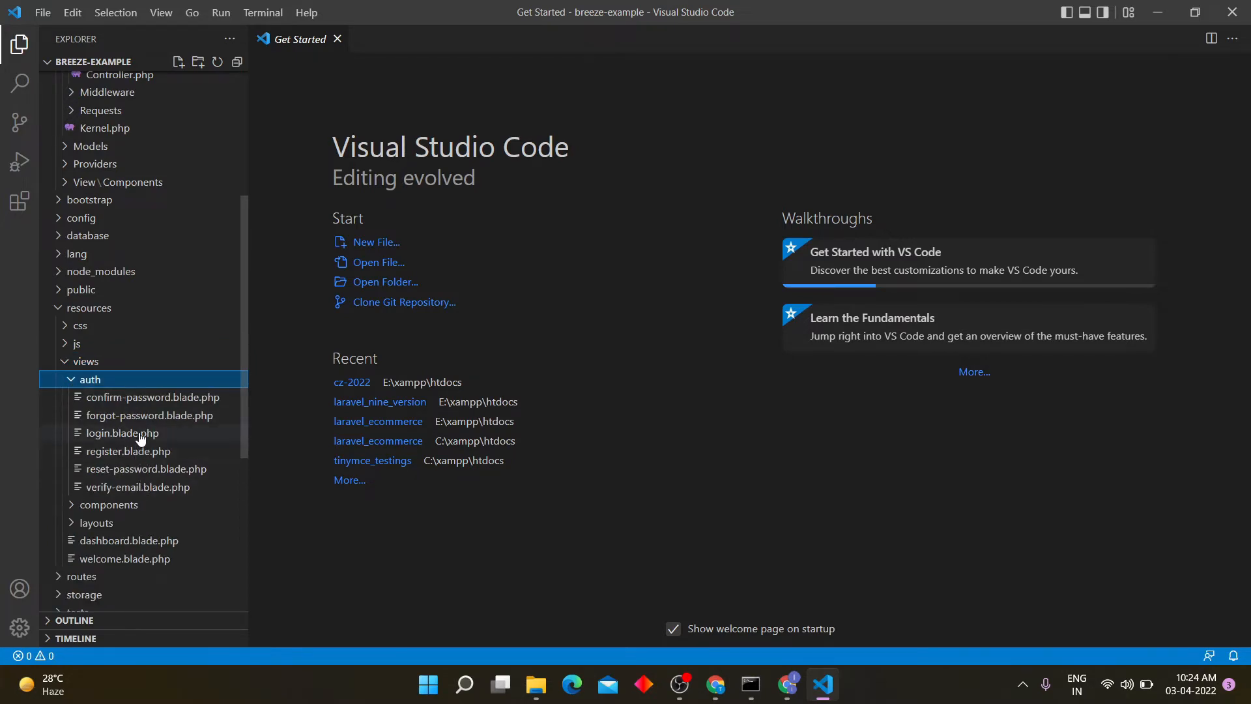
{"action": "left_click", "coordinate": [122, 433]}
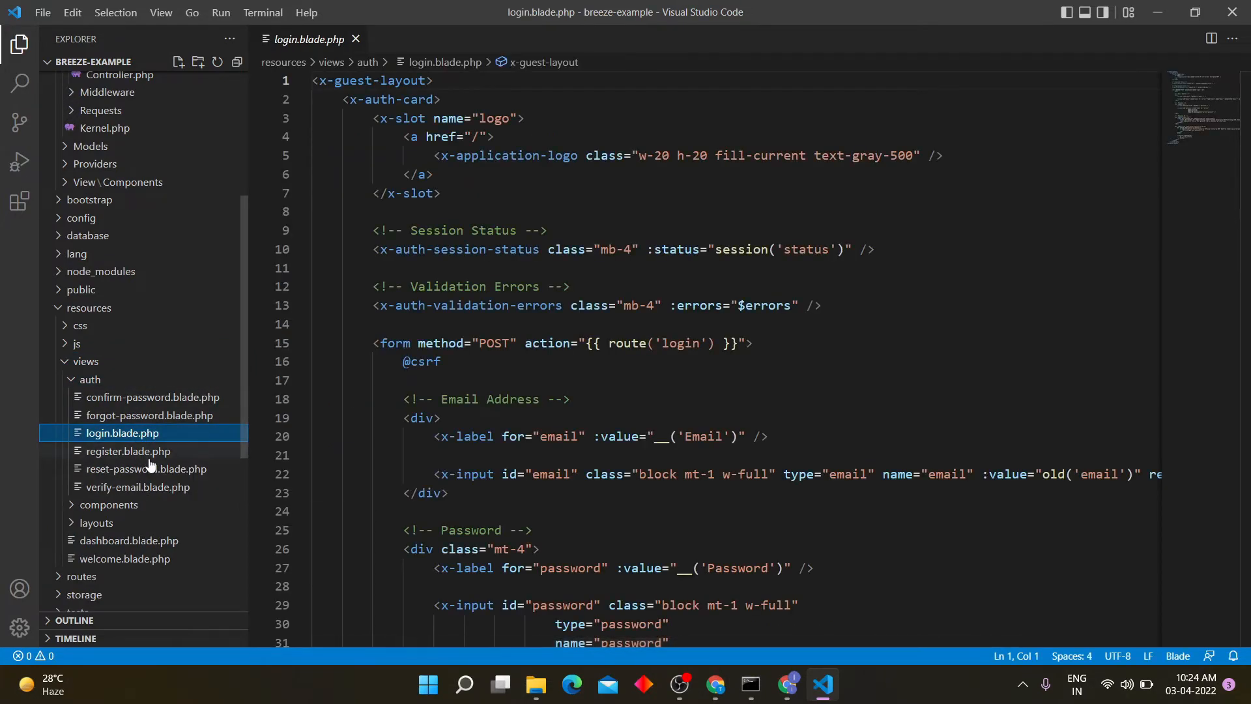
Preview the register, reset-password, verify-email and confirm-password Breeze auth templates in turn.
{"action": "left_click", "coordinate": [128, 451]}
{"action": "left_click", "coordinate": [147, 470]}
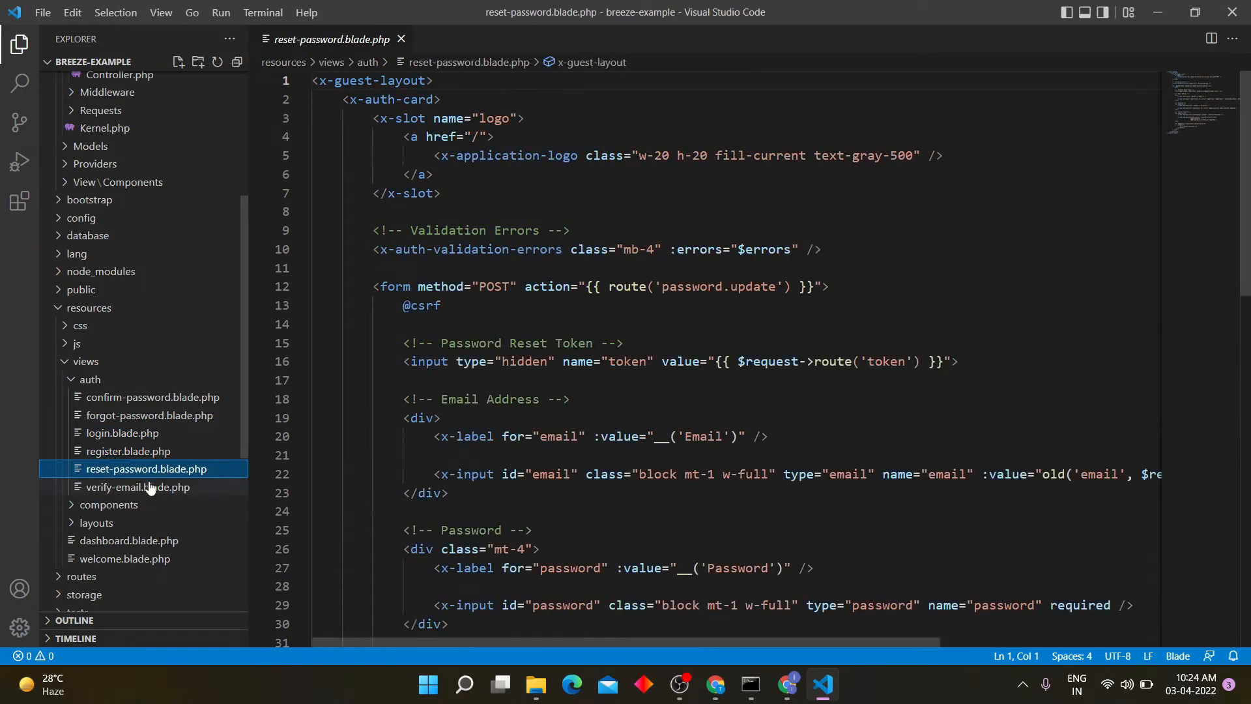
{"action": "left_click", "coordinate": [138, 486]}
{"action": "left_click", "coordinate": [154, 396]}
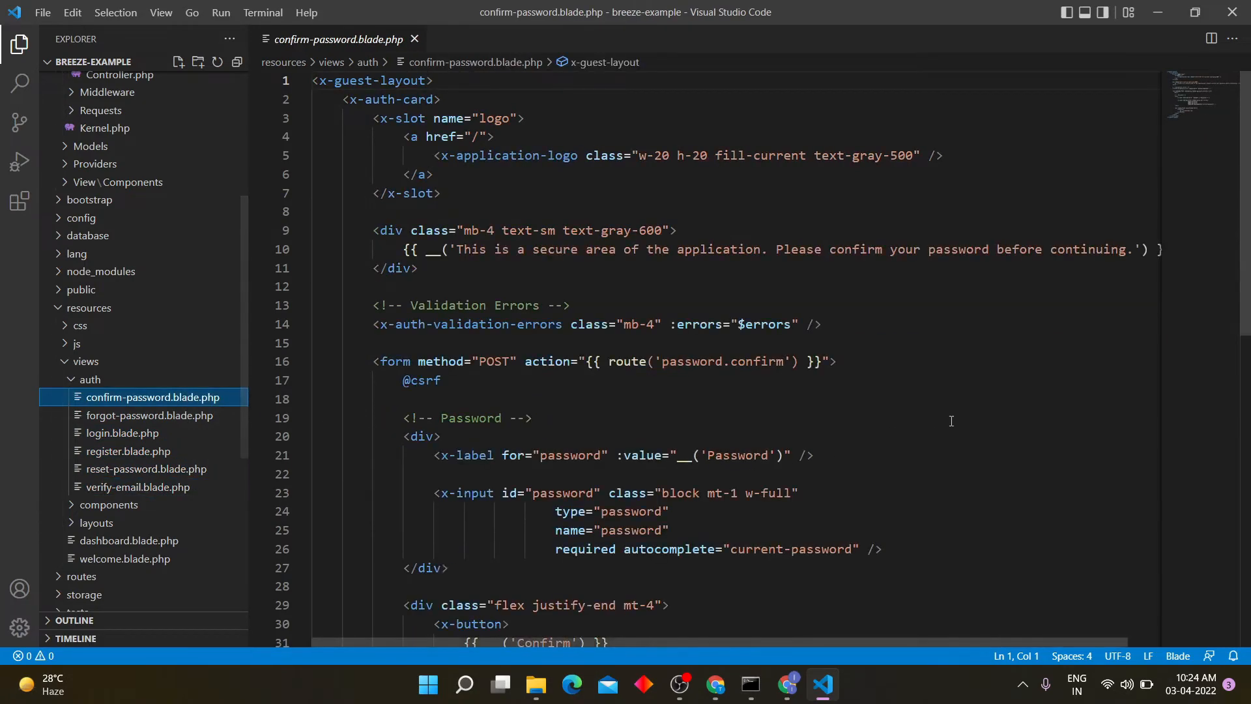
{"action": "scroll", "coordinate": [950, 421], "scroll_direction": "down", "scroll_amount": 4}
{"action": "scroll", "coordinate": [949, 435], "scroll_direction": "up", "scroll_amount": 4}
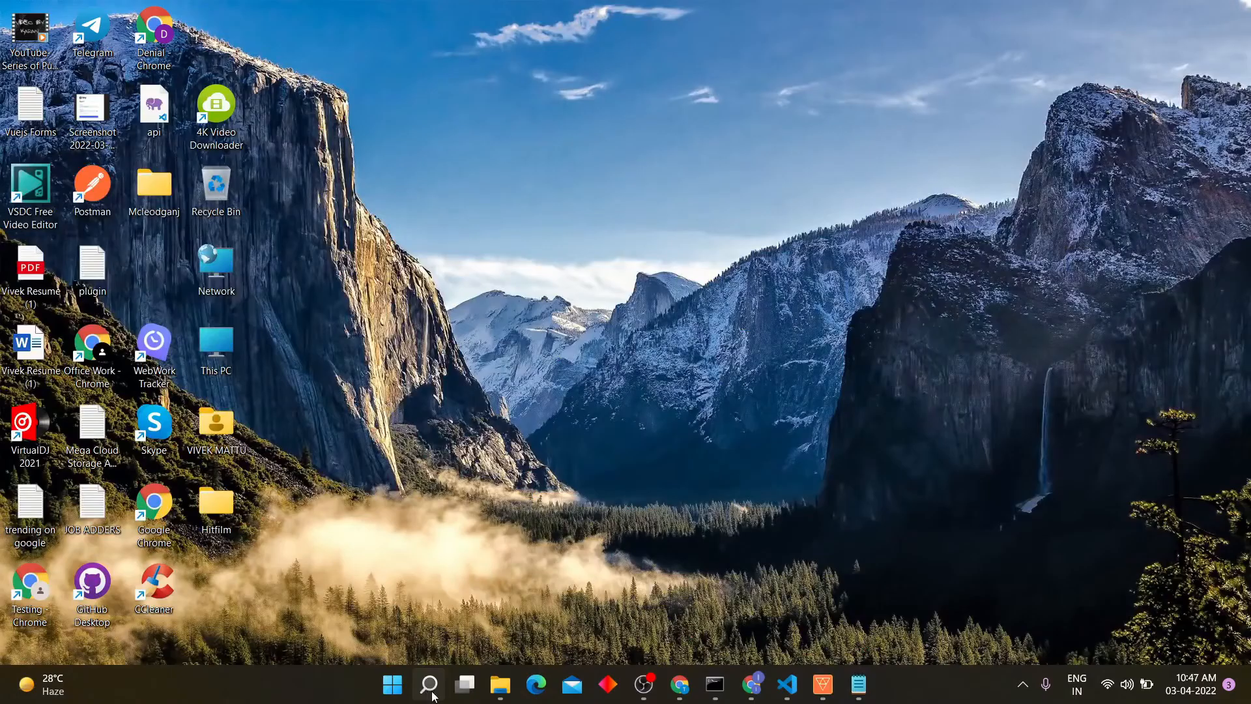
Launch XAMPP Control Panel from Windows search, start Apache and MySQL, and minimize it.
{"action": "left_click", "coordinate": [430, 684]}
{"action": "type", "text": "xampp"}
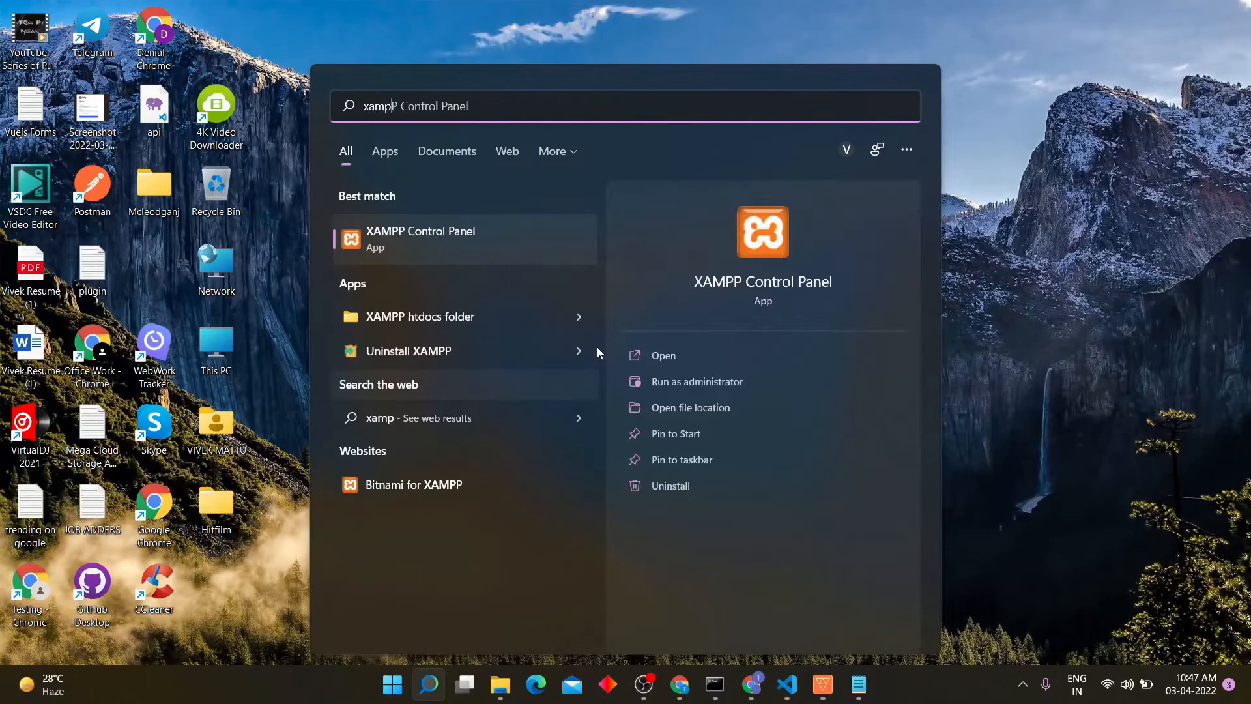
{"action": "key", "text": "Return"}
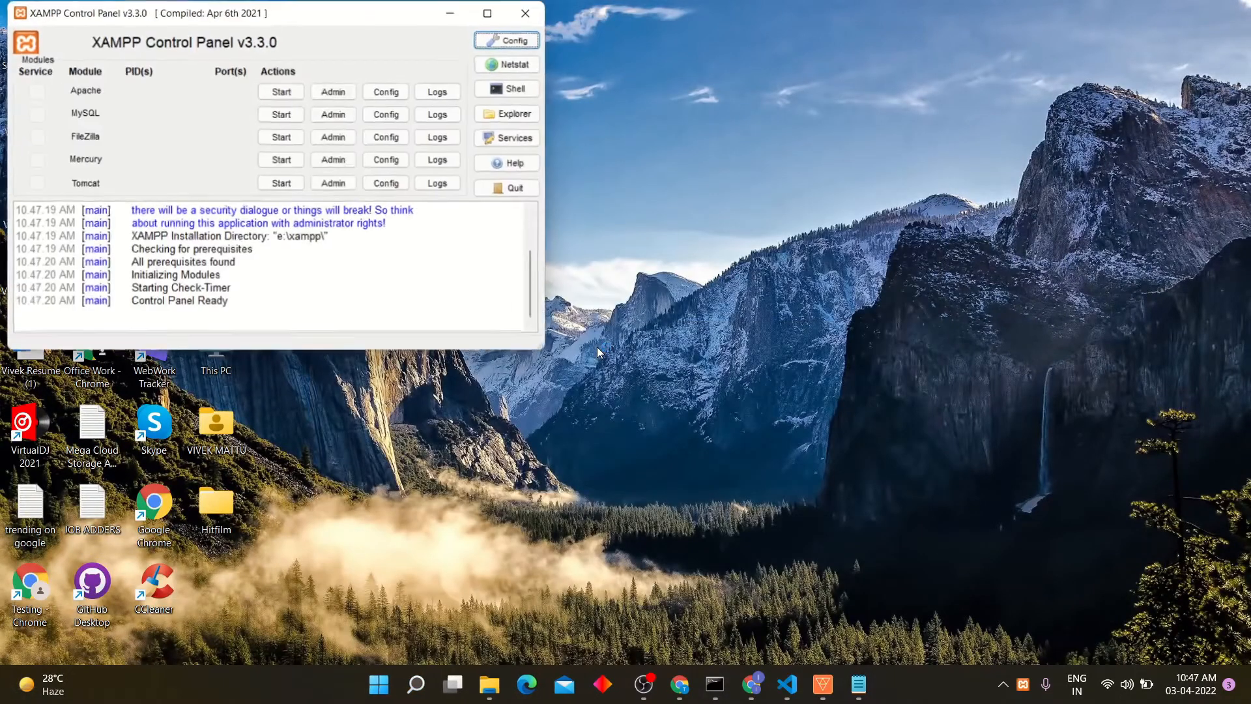
{"action": "left_click", "coordinate": [281, 90]}
{"action": "left_click", "coordinate": [283, 115]}
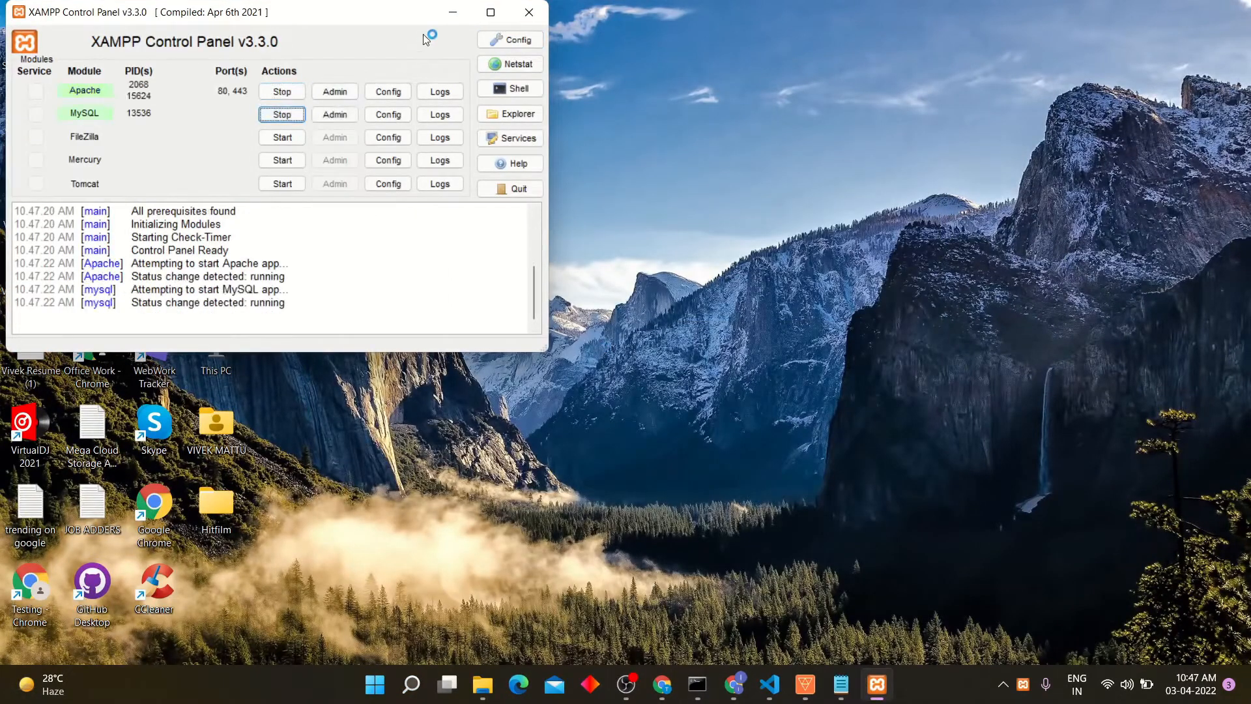
{"action": "left_click", "coordinate": [453, 12]}
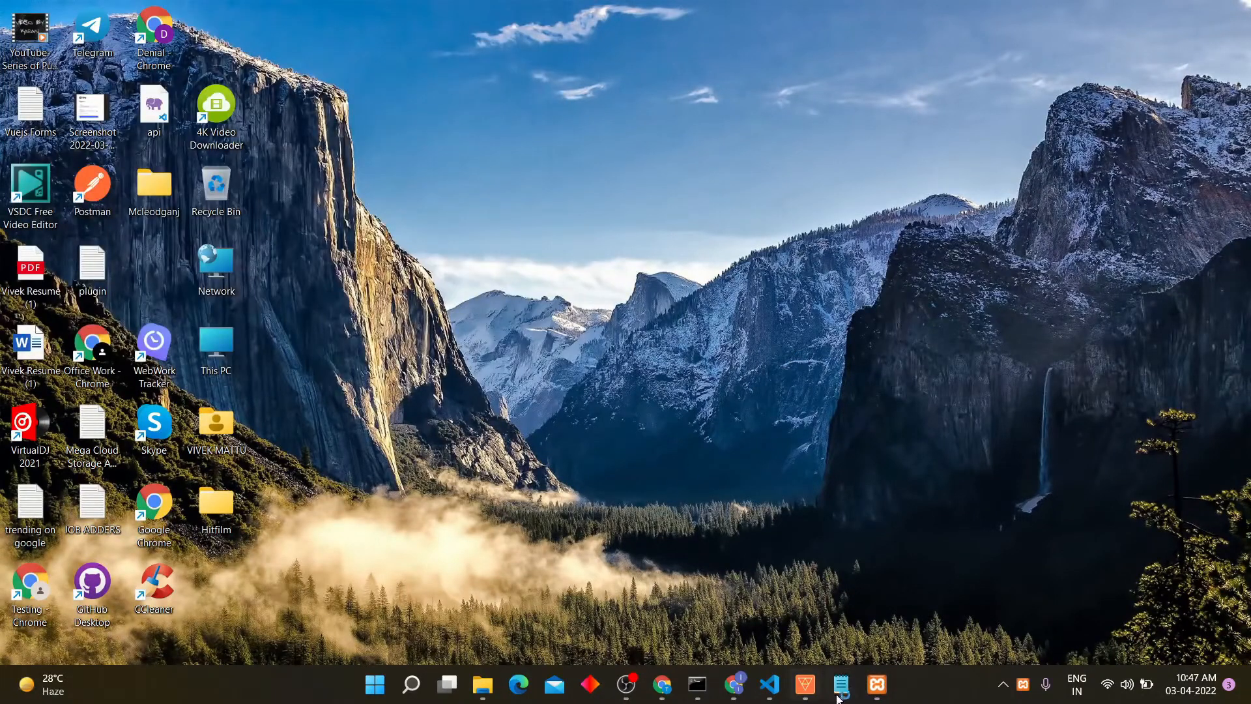
{"action": "left_click", "coordinate": [877, 685]}
Create an empty breeze_example database in phpMyAdmin and select its name for copying.
{"action": "left_click", "coordinate": [334, 115]}
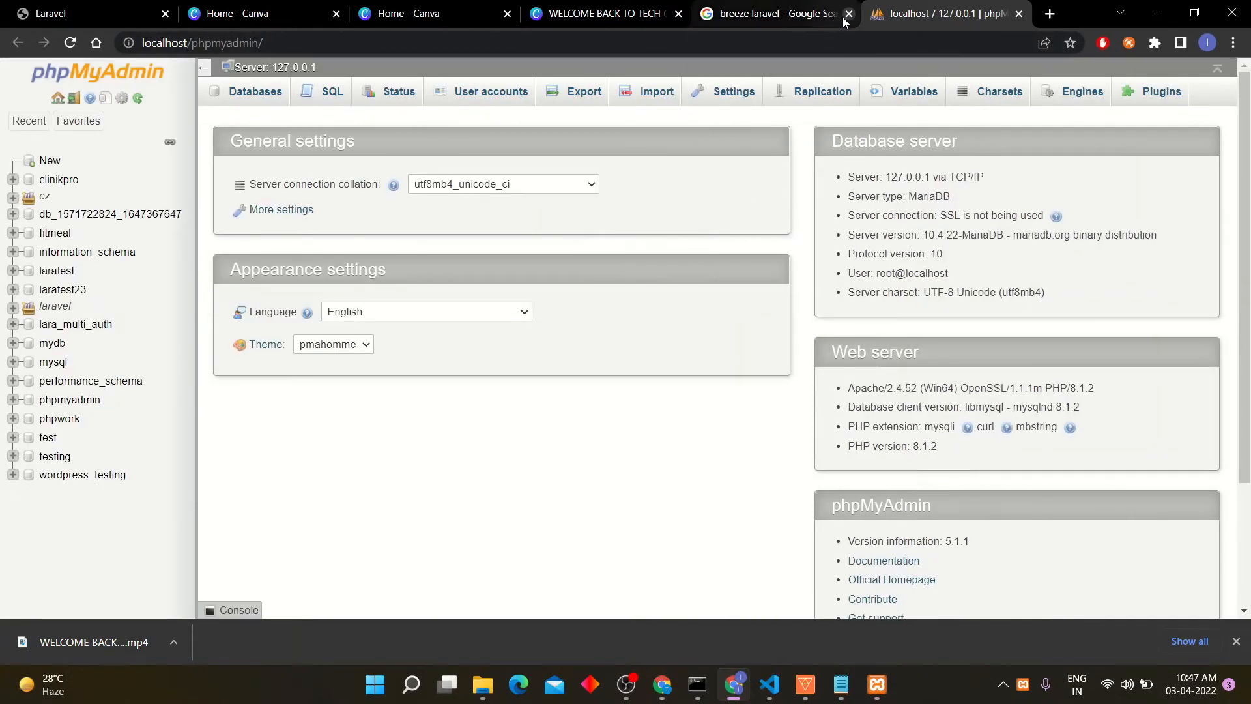
{"action": "left_click", "coordinate": [848, 13]}
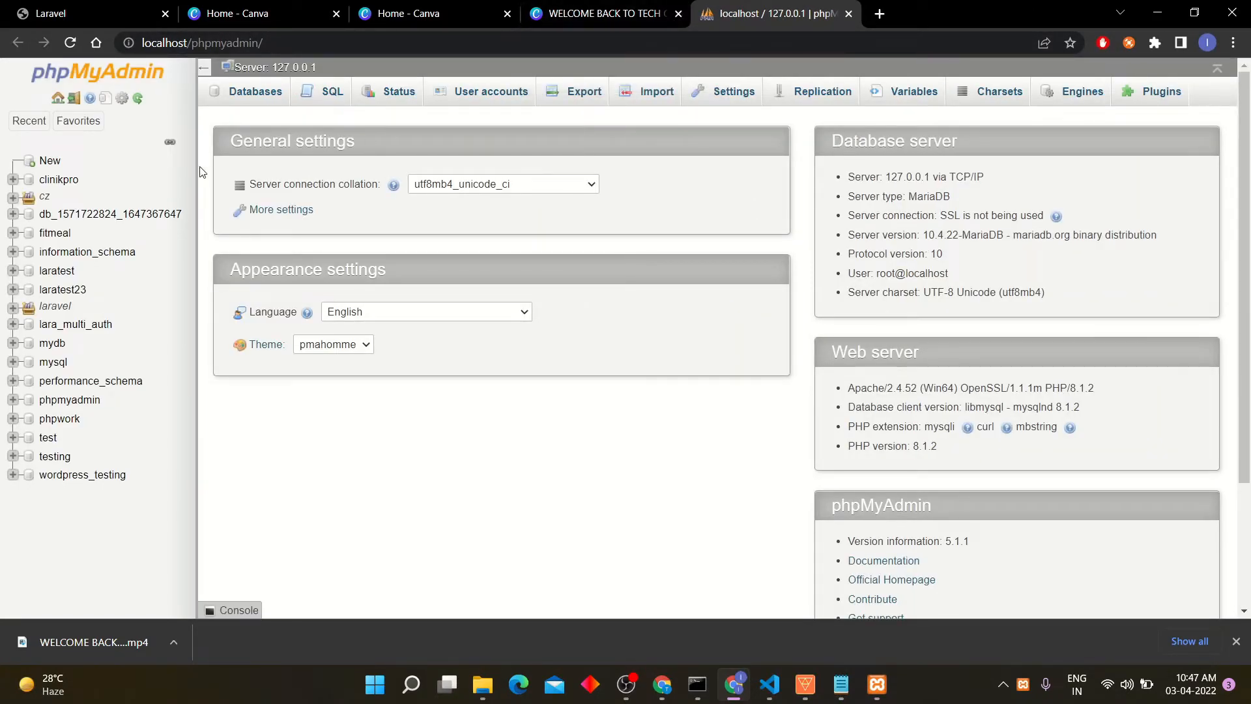
{"action": "left_click", "coordinate": [49, 161]}
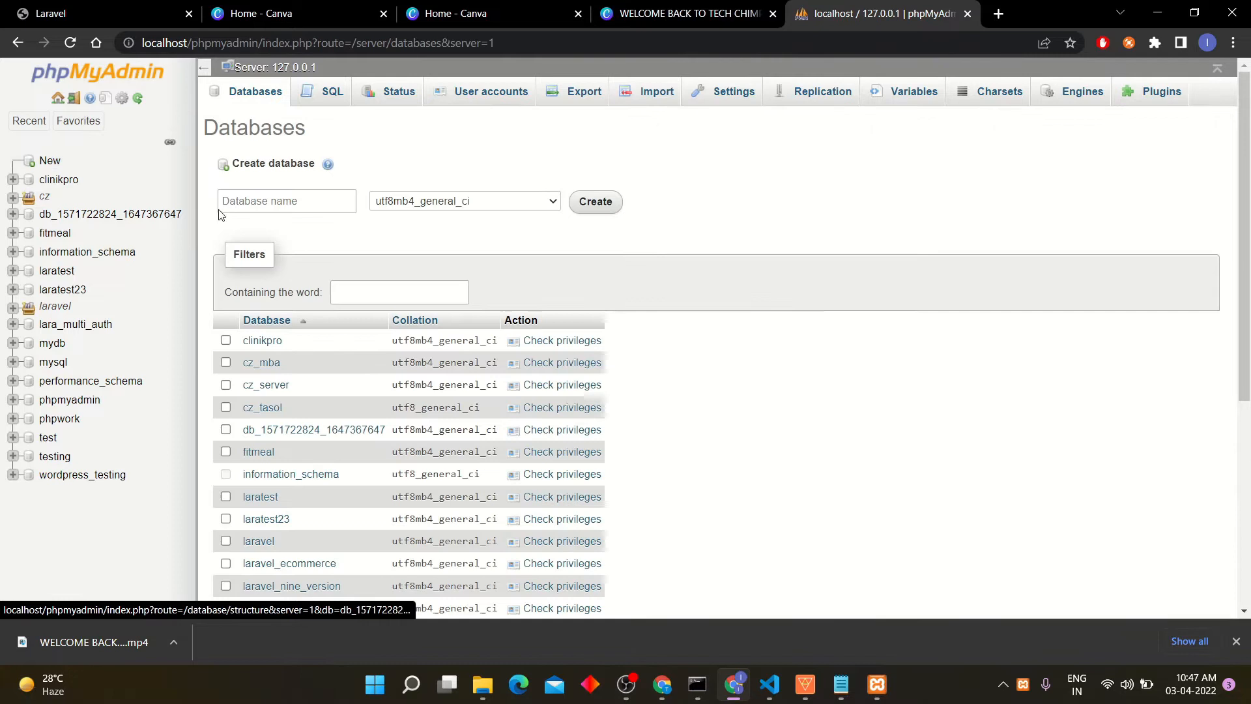
{"action": "left_click", "coordinate": [252, 201]}
{"action": "type", "text": "breeze_example"}
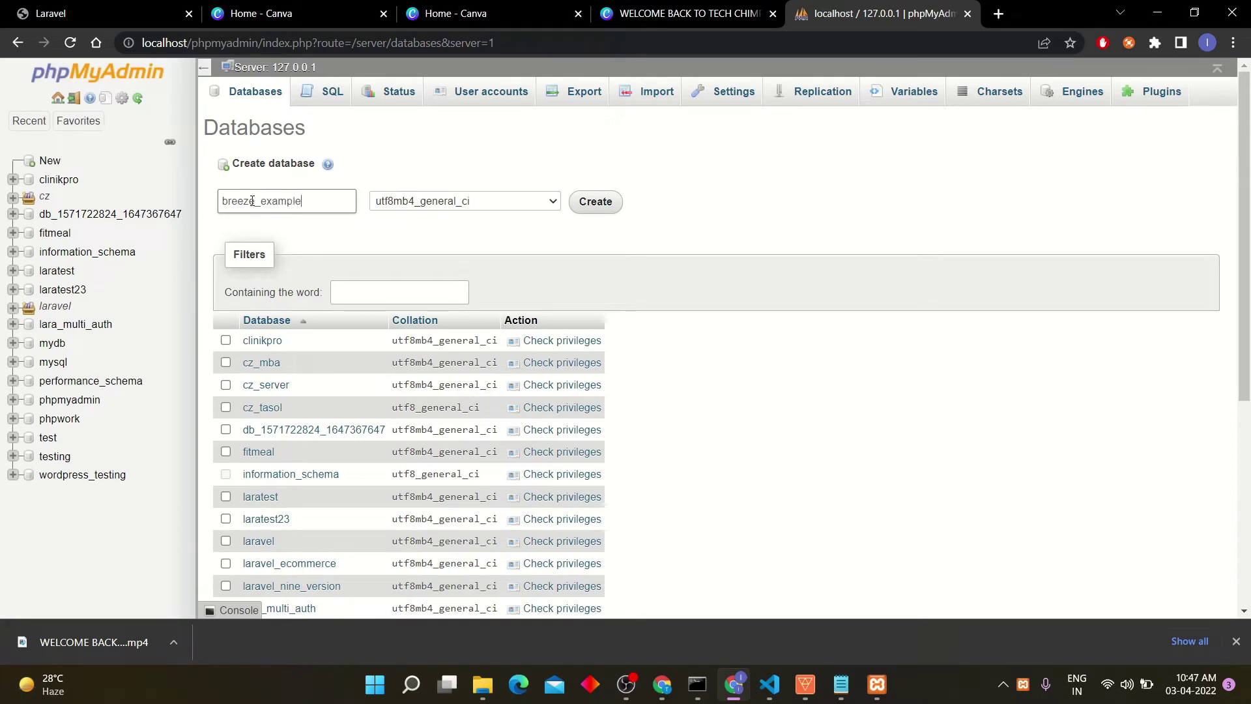
{"action": "key", "text": "Return"}
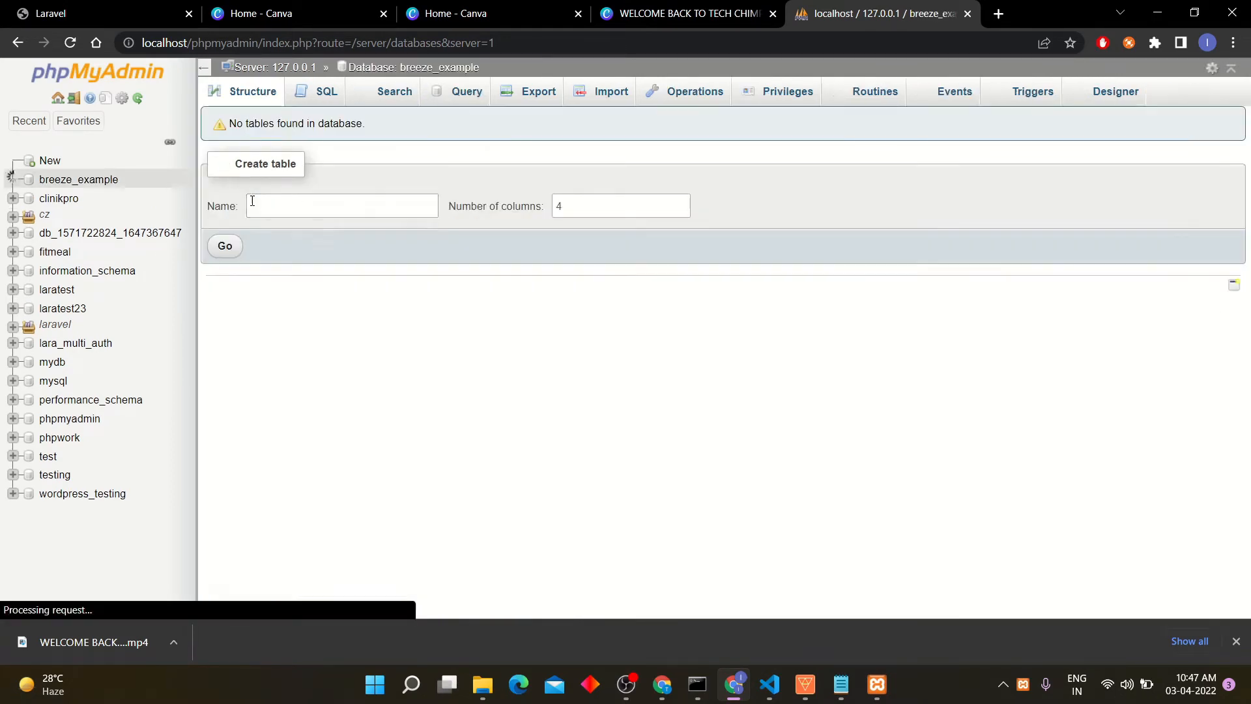
{"action": "left_click", "coordinate": [79, 179]}
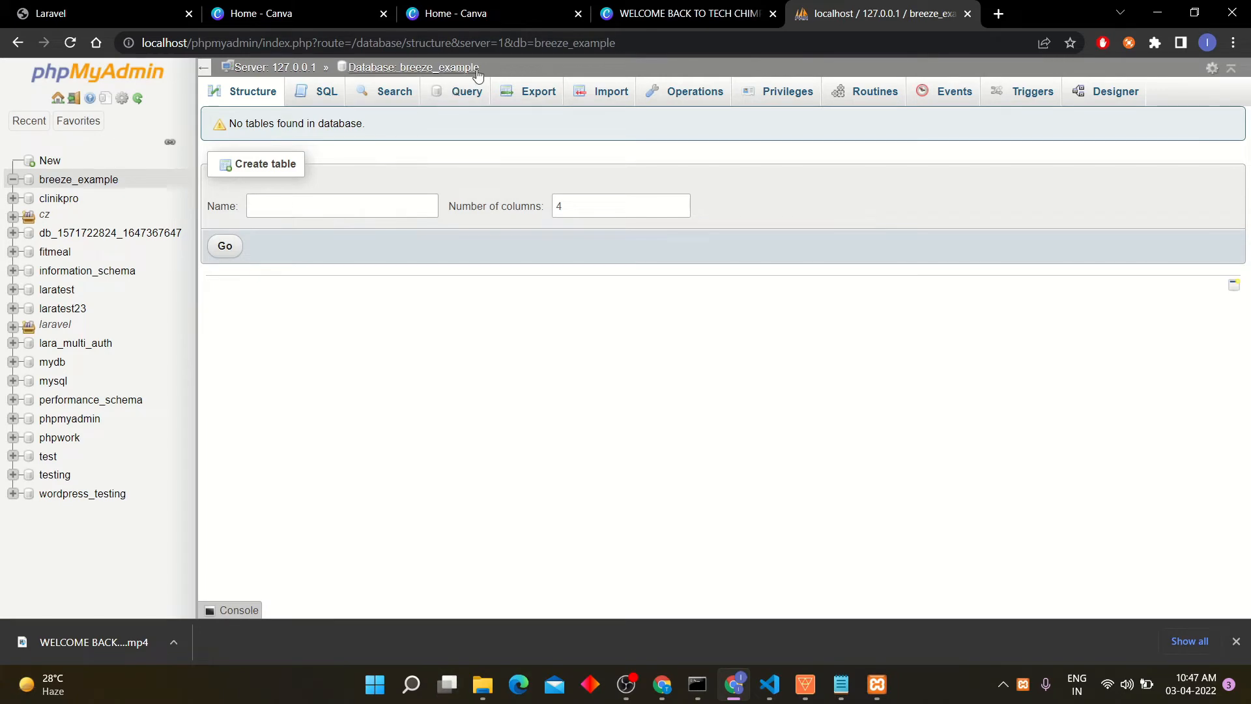
{"action": "left_click_drag", "start_coordinate": [479, 66], "coordinate": [399, 67]}
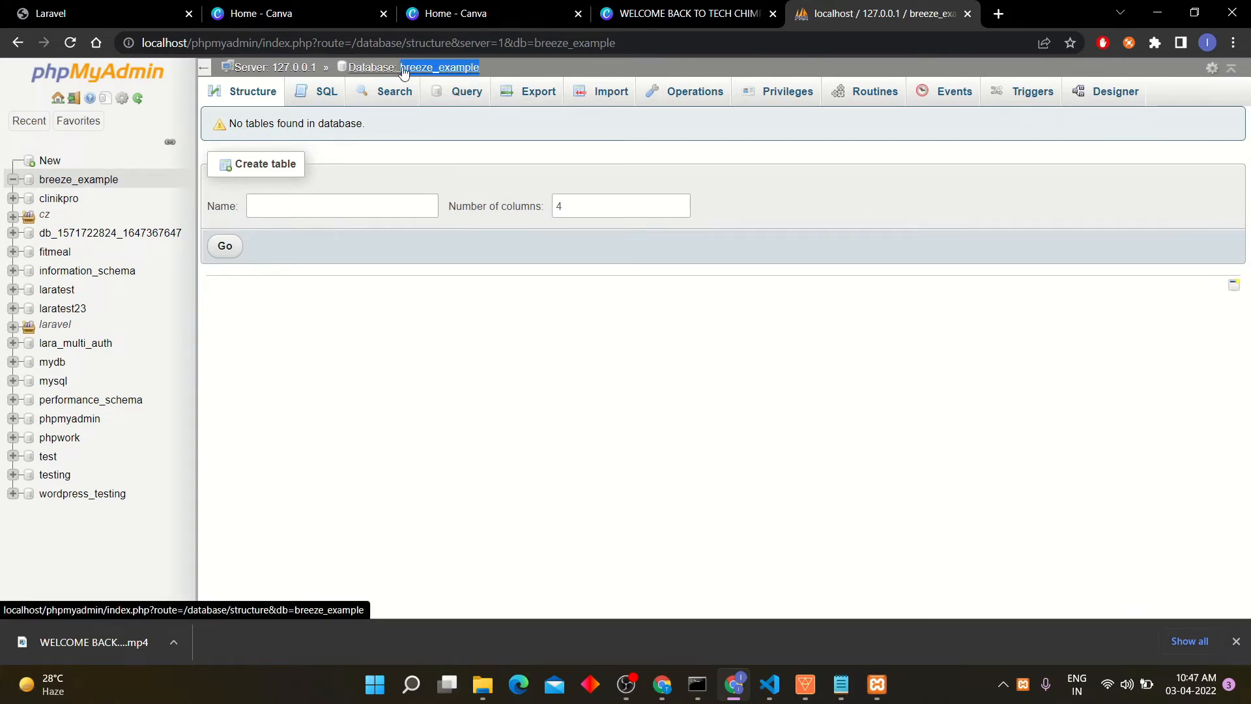
Set DB_DATABASE to breeze_example in the project's .env, check root and empty password, and save.
{"action": "left_click", "coordinate": [770, 684]}
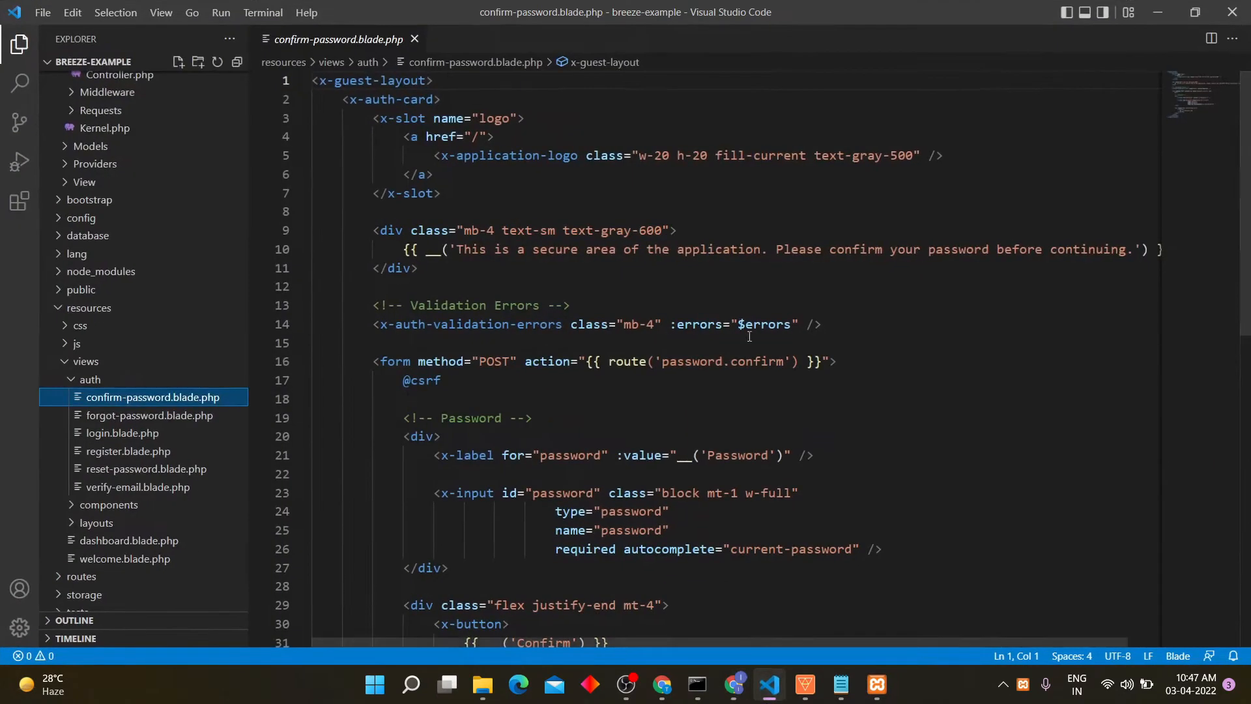
{"action": "scroll", "coordinate": [107, 342], "scroll_direction": "up", "scroll_amount": 5}
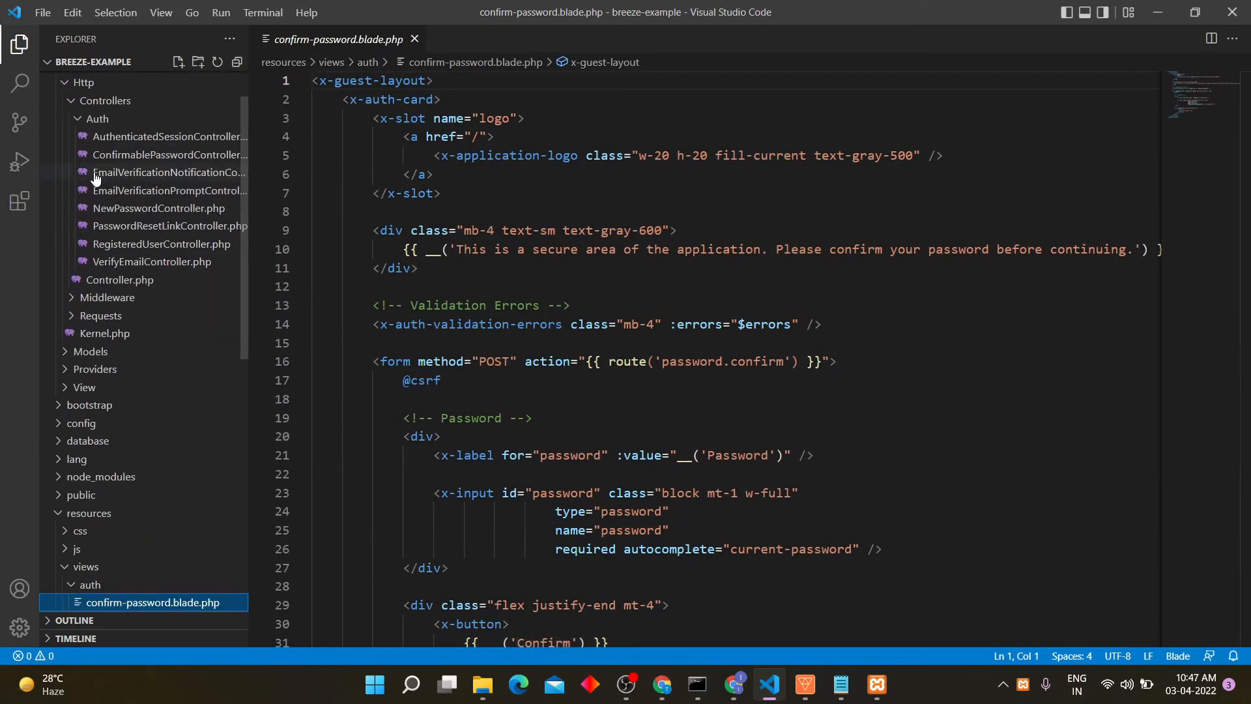
{"action": "scroll", "coordinate": [95, 176], "scroll_direction": "up", "scroll_amount": 3}
{"action": "left_click", "coordinate": [68, 137]}
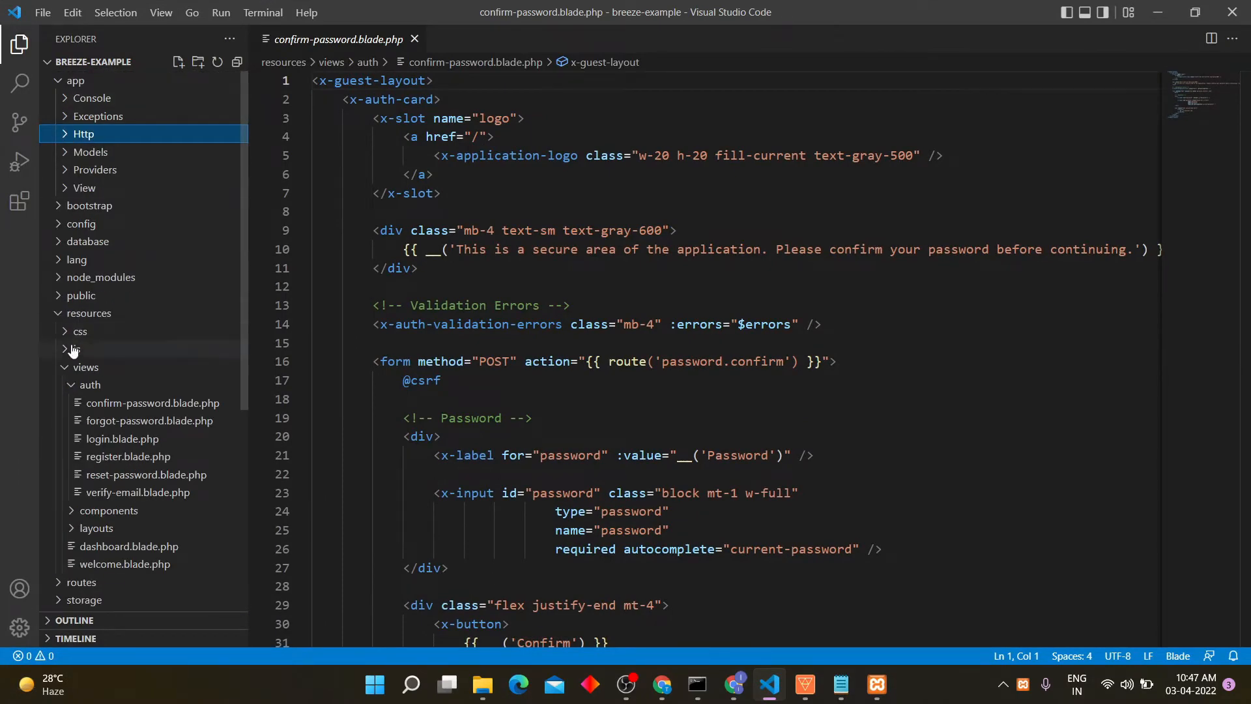
{"action": "left_click", "coordinate": [68, 376]}
{"action": "scroll", "coordinate": [88, 454], "scroll_direction": "down", "scroll_amount": 3}
{"action": "scroll", "coordinate": [88, 454], "scroll_direction": "down", "scroll_amount": 1}
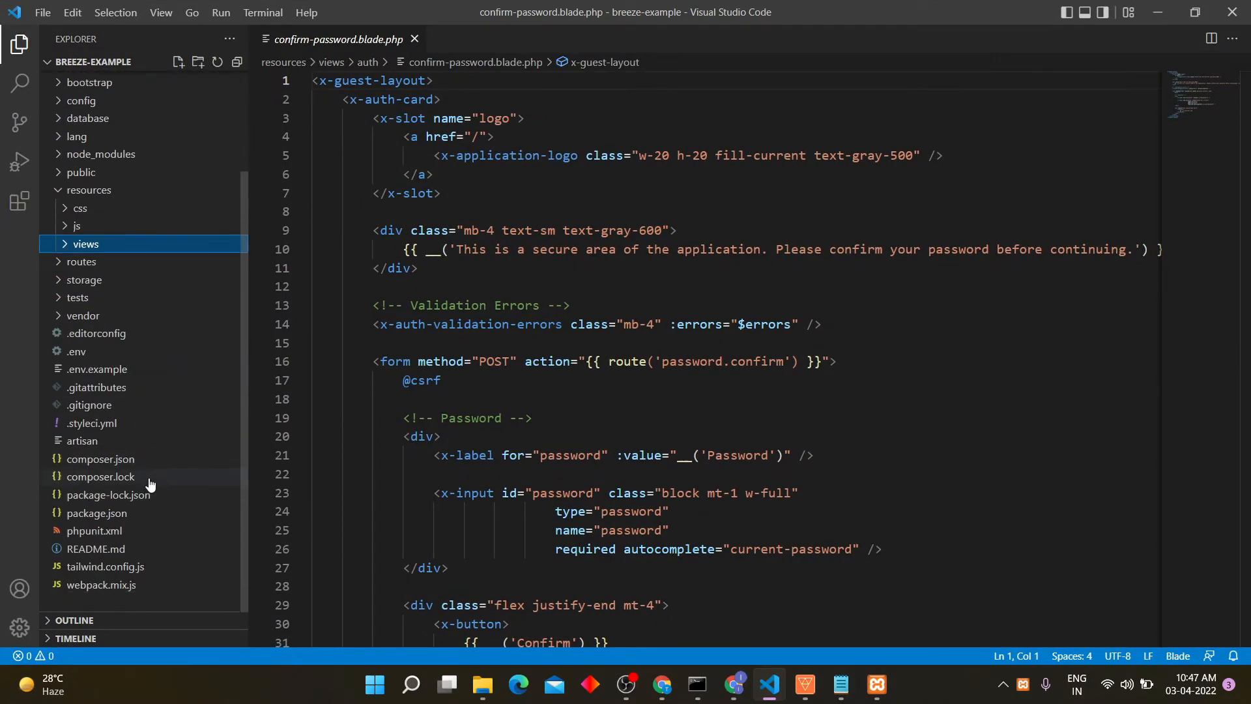
{"action": "left_click", "coordinate": [77, 351]}
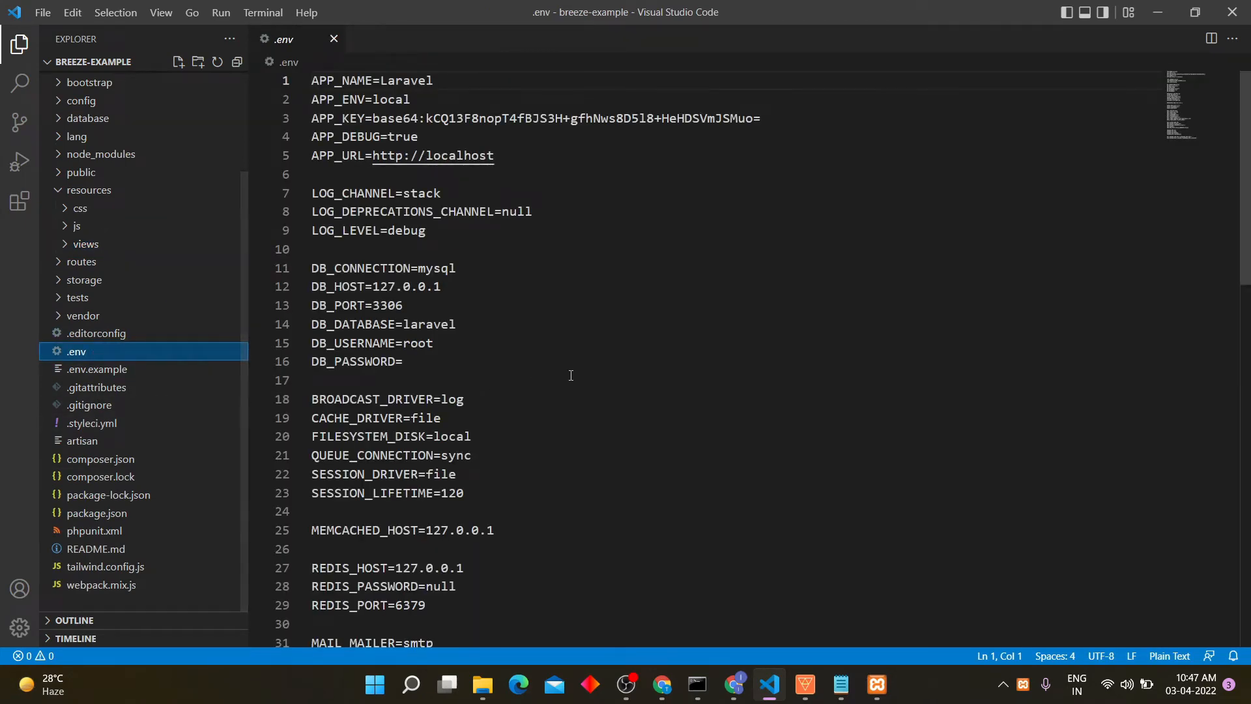
{"action": "scroll", "coordinate": [489, 322], "scroll_direction": "down", "scroll_amount": 1}
{"action": "double_click", "coordinate": [430, 273]}
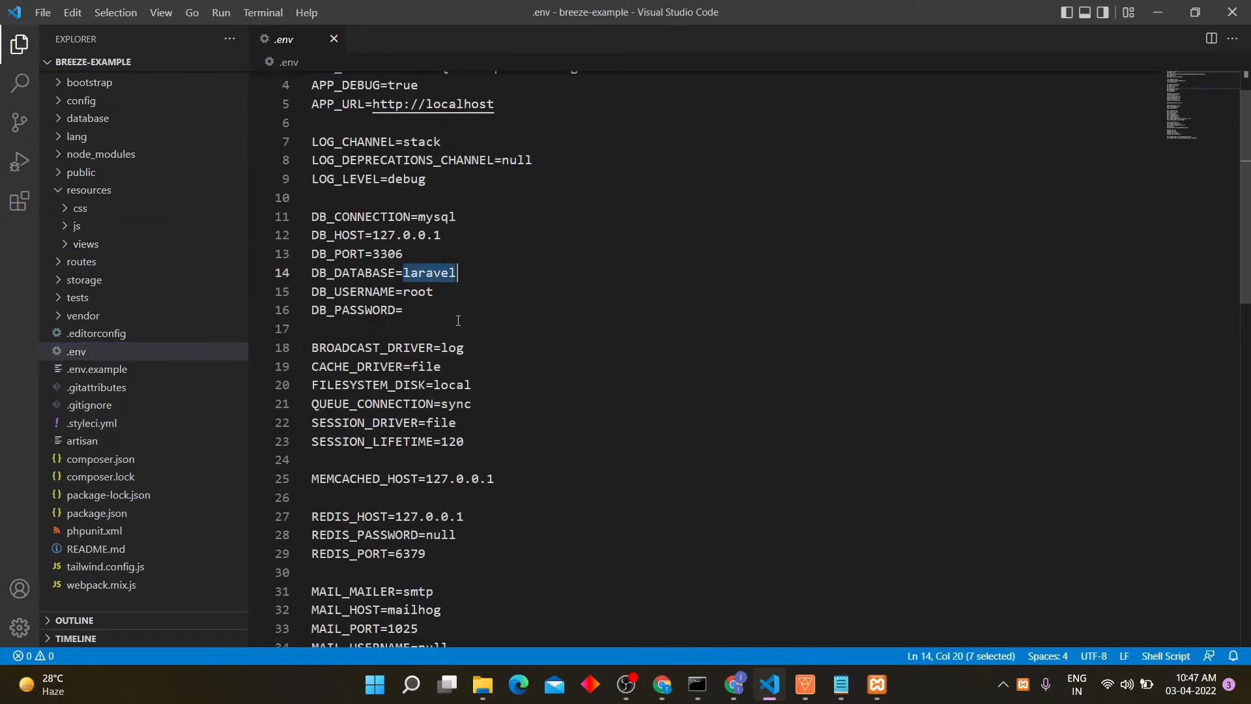
{"action": "type", "text": "breeze_example"}
{"action": "double_click", "coordinate": [420, 292]}
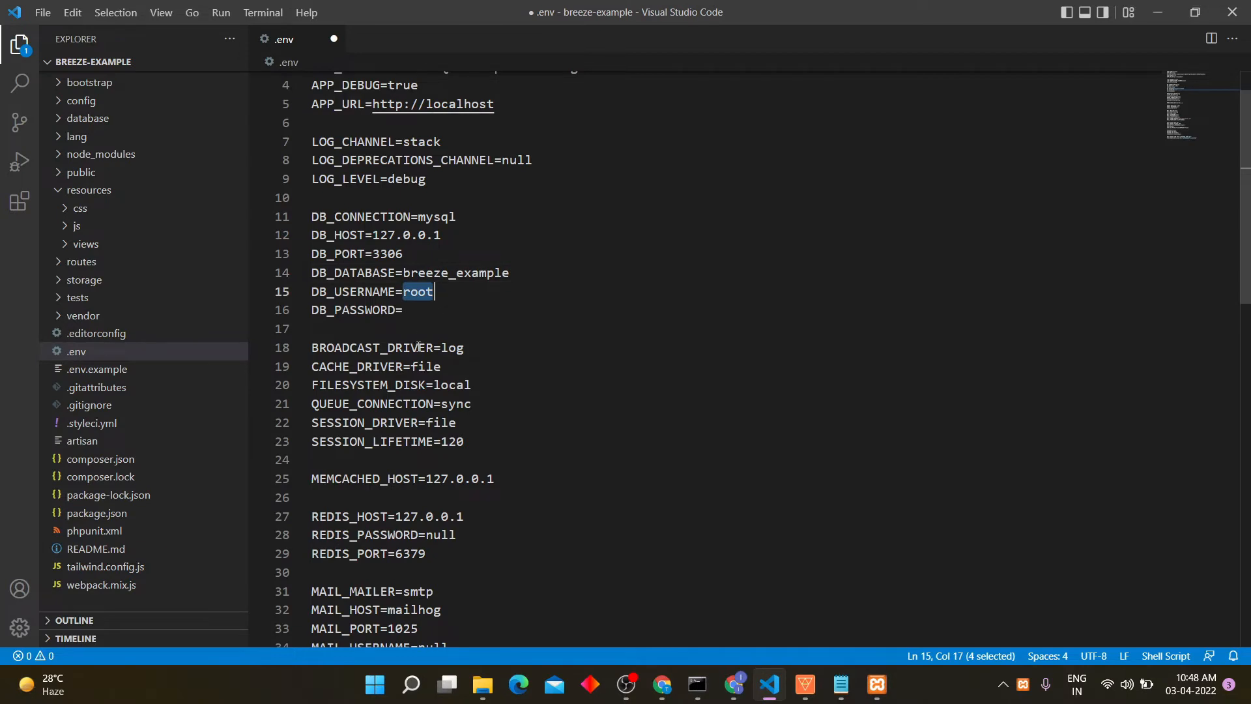
{"action": "left_click", "coordinate": [408, 311]}
{"action": "key", "text": "ctrl+s"}
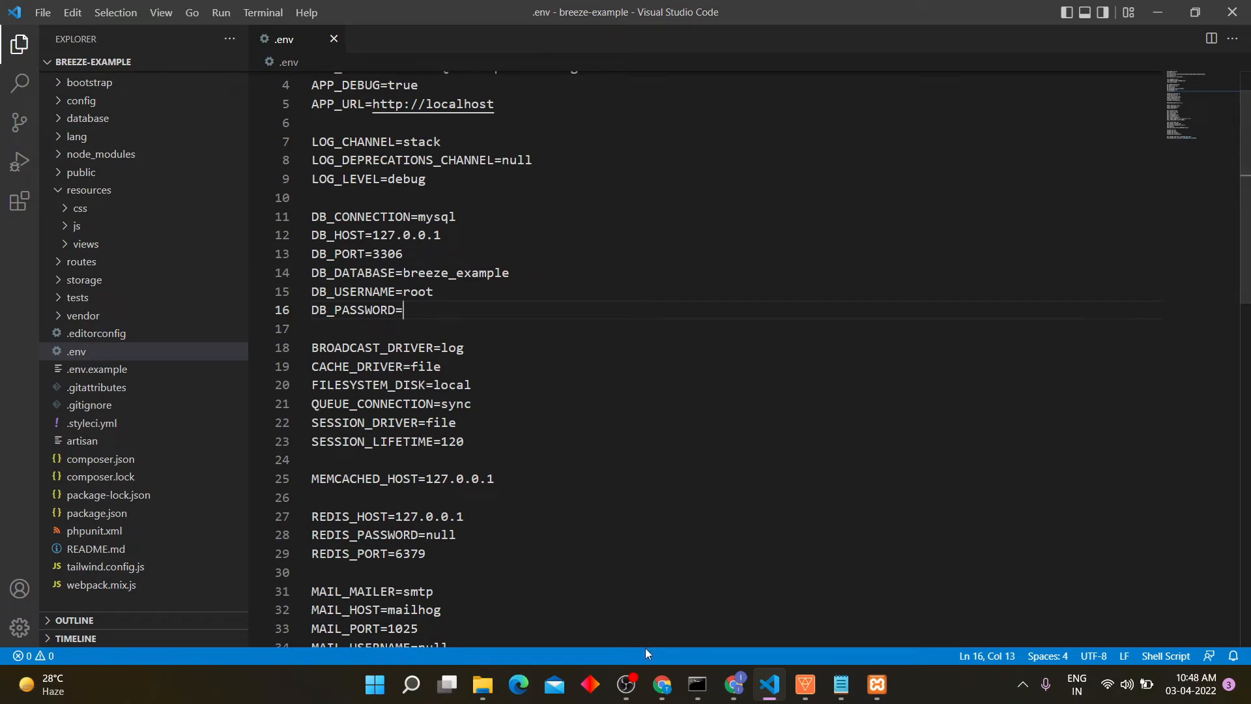
Bring up the integrated terminal panel inside Visual Studio Code.
{"action": "left_click_drag", "start_coordinate": [651, 646], "coordinate": [647, 266]}
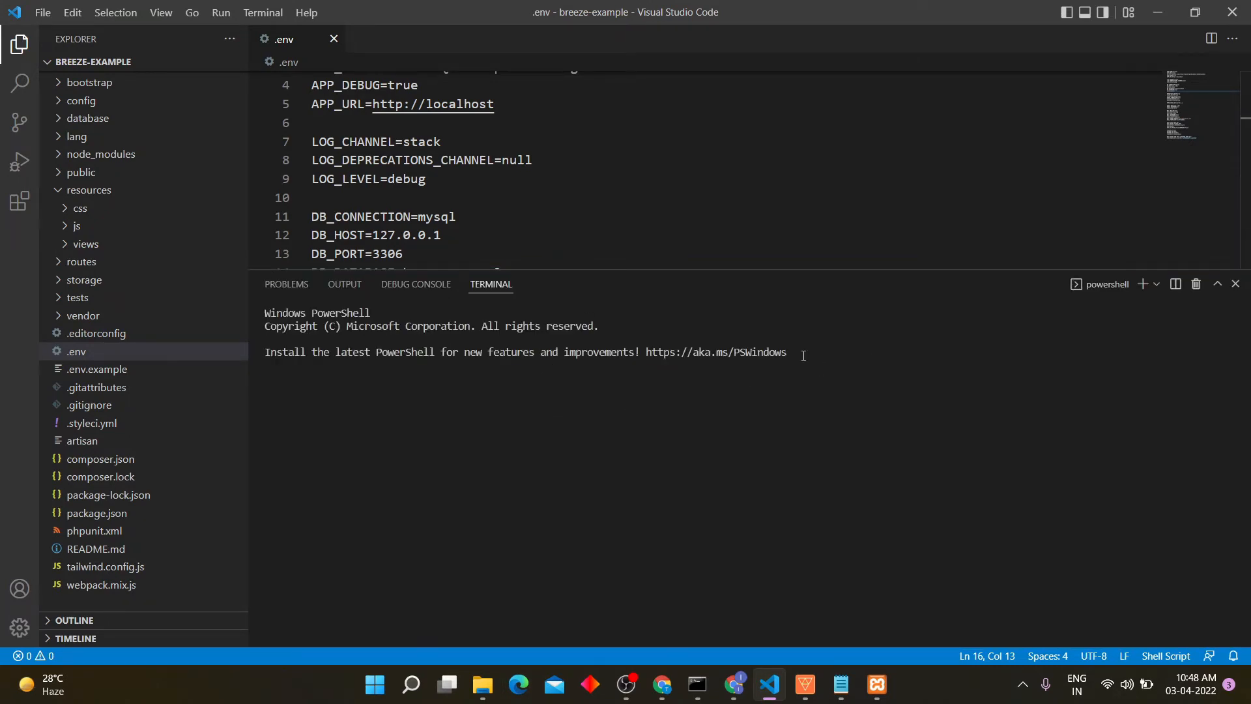
{"action": "scroll", "coordinate": [84, 185], "scroll_direction": "up", "scroll_amount": 2}
{"action": "scroll", "coordinate": [134, 139], "scroll_direction": "up", "scroll_amount": 2}
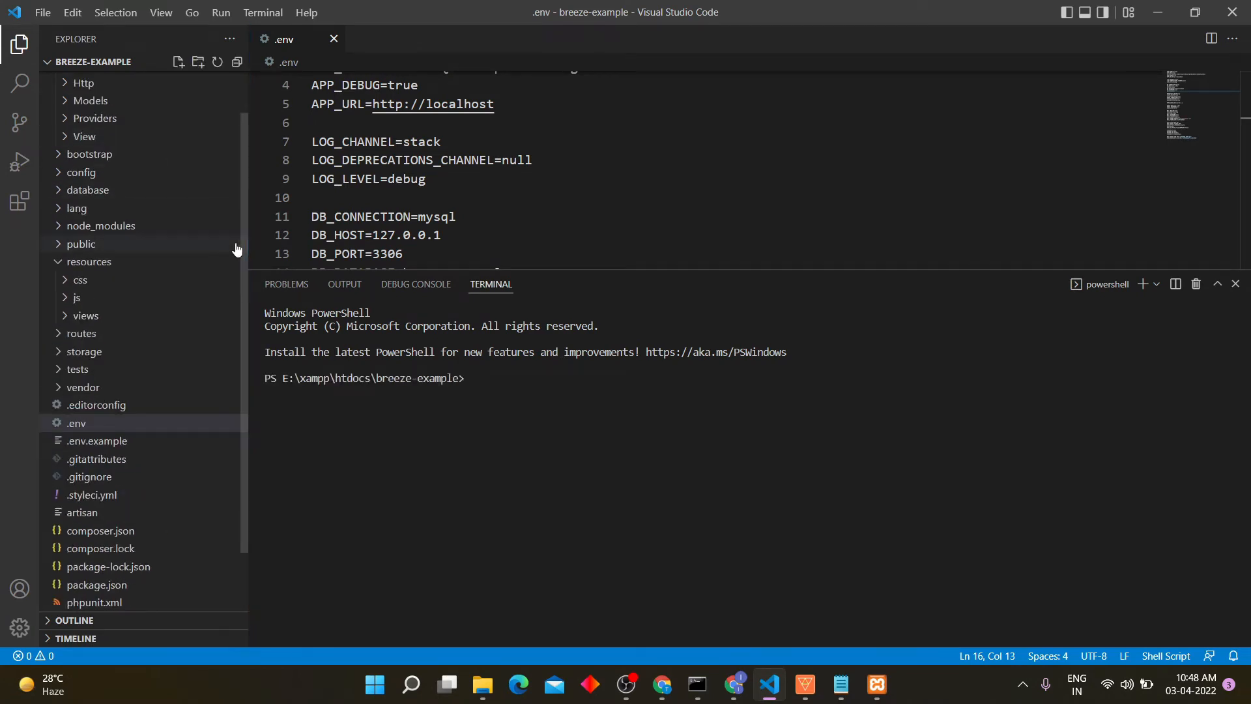
Run php artisan migrate in the terminal to create the users, password_resets, failed_jobs and personal_access_tokens tables.
{"action": "left_click", "coordinate": [487, 379]}
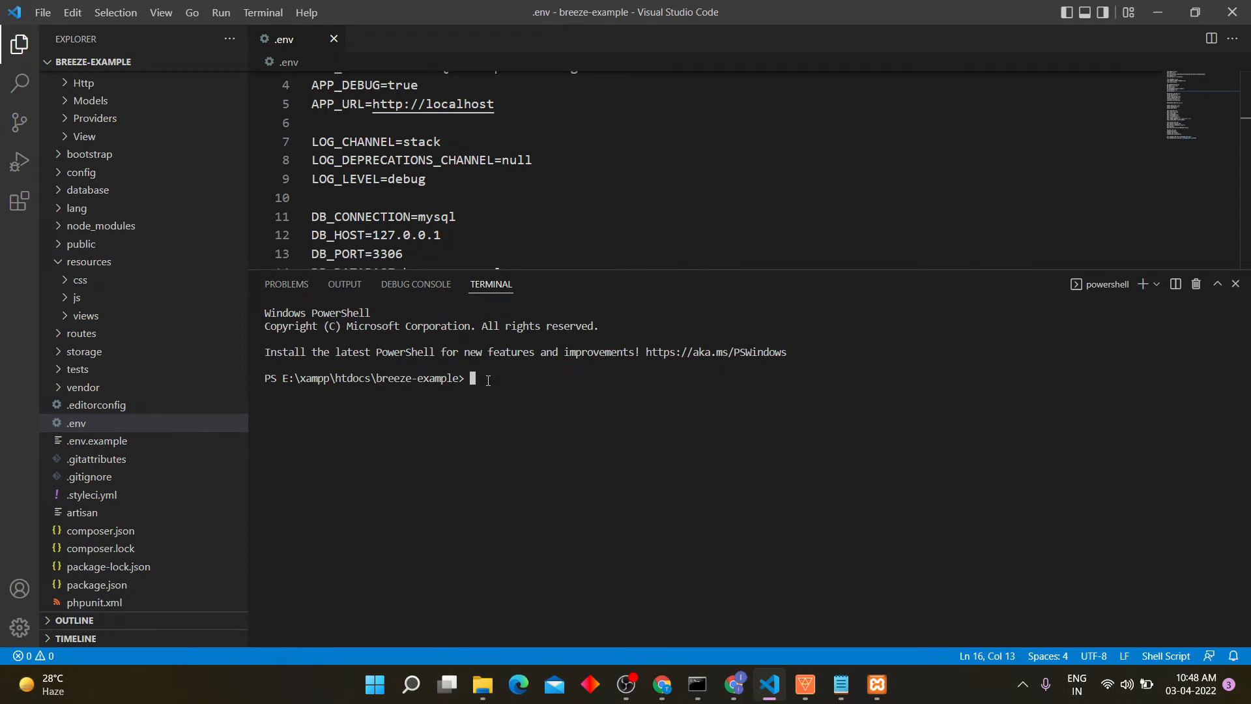
{"action": "type", "text": "hp artisan mi"}
{"action": "type", "text": "grate"}
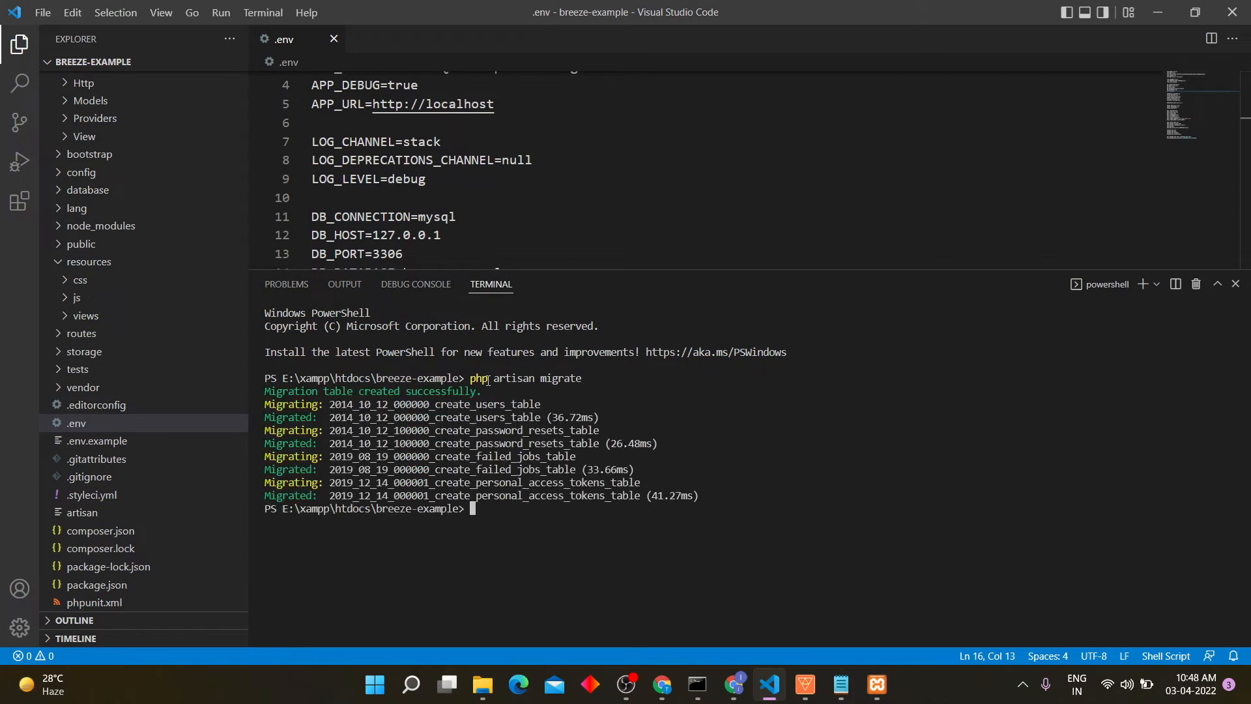
Browse breeze_example's migrated tables and empty users table, then switch to the app's /register page.
{"action": "left_click", "coordinate": [1162, 16]}
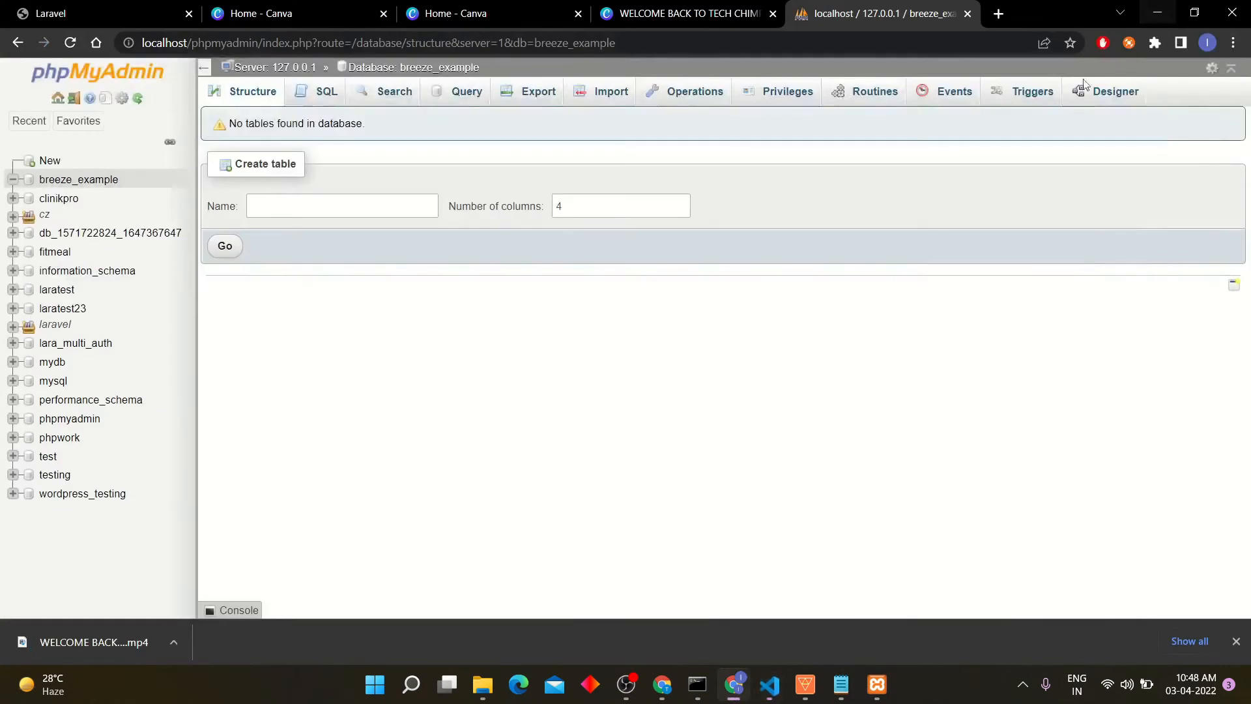
{"action": "left_click", "coordinate": [79, 179]}
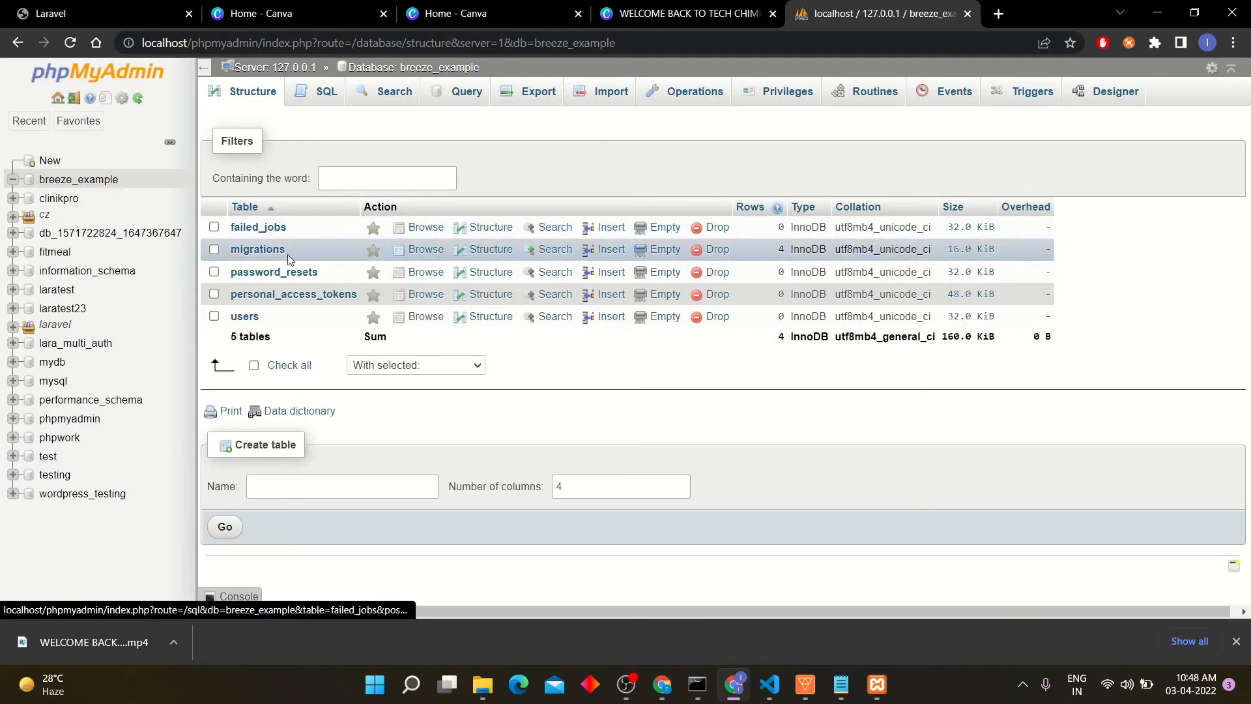
{"action": "left_click", "coordinate": [244, 316]}
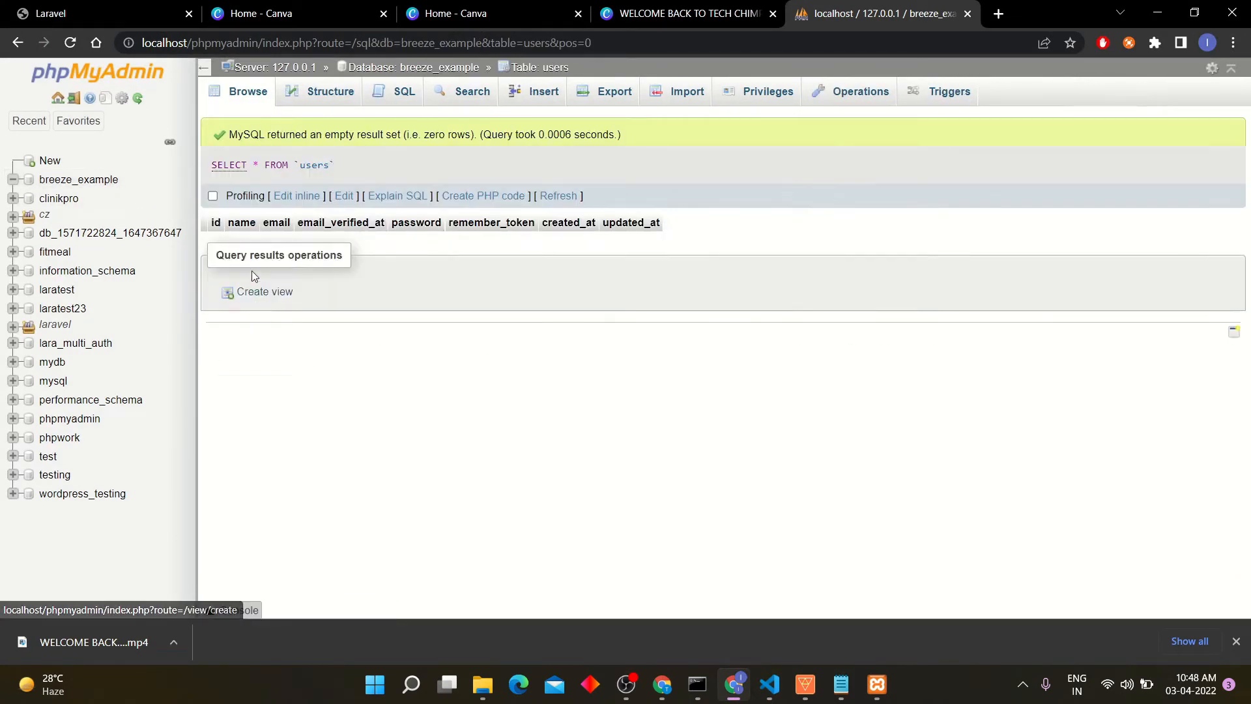
{"action": "left_click", "coordinate": [59, 198]}
{"action": "left_click", "coordinate": [98, 12]}
{"action": "left_click", "coordinate": [578, 272]}
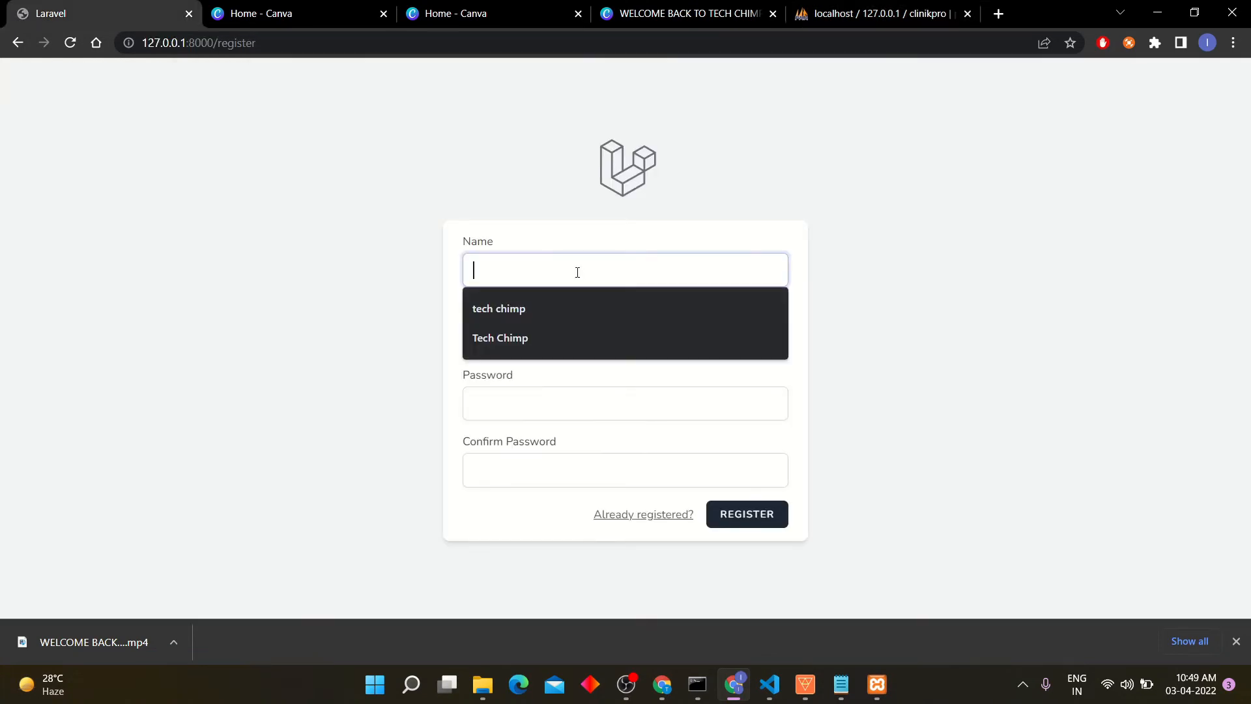
{"action": "type", "text": "Tech Ch"}
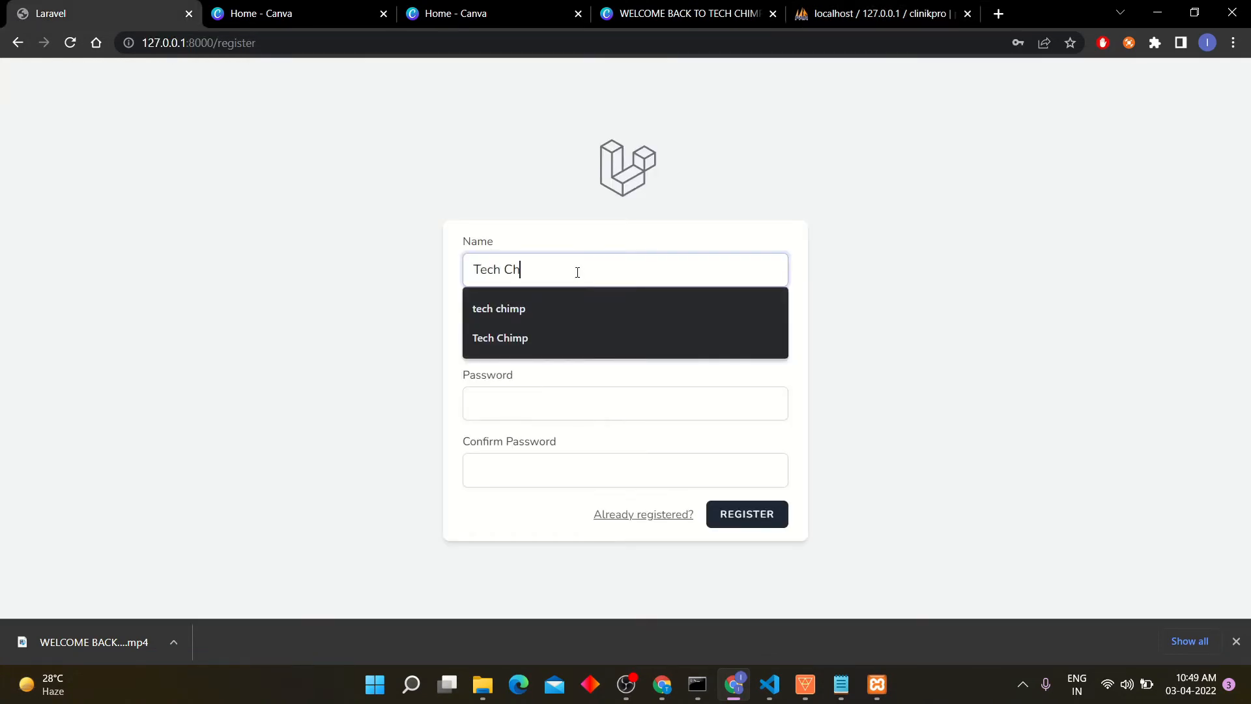
{"action": "type", "text": "p"}
{"action": "key", "text": "Tab"}
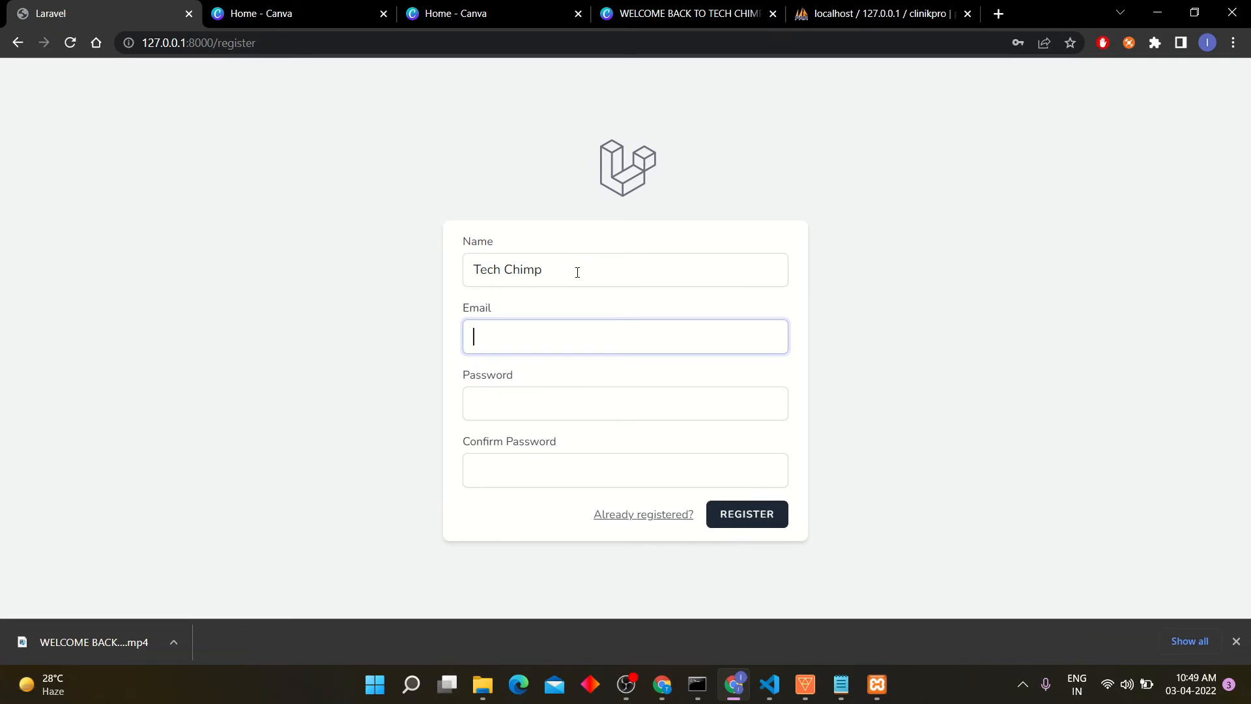
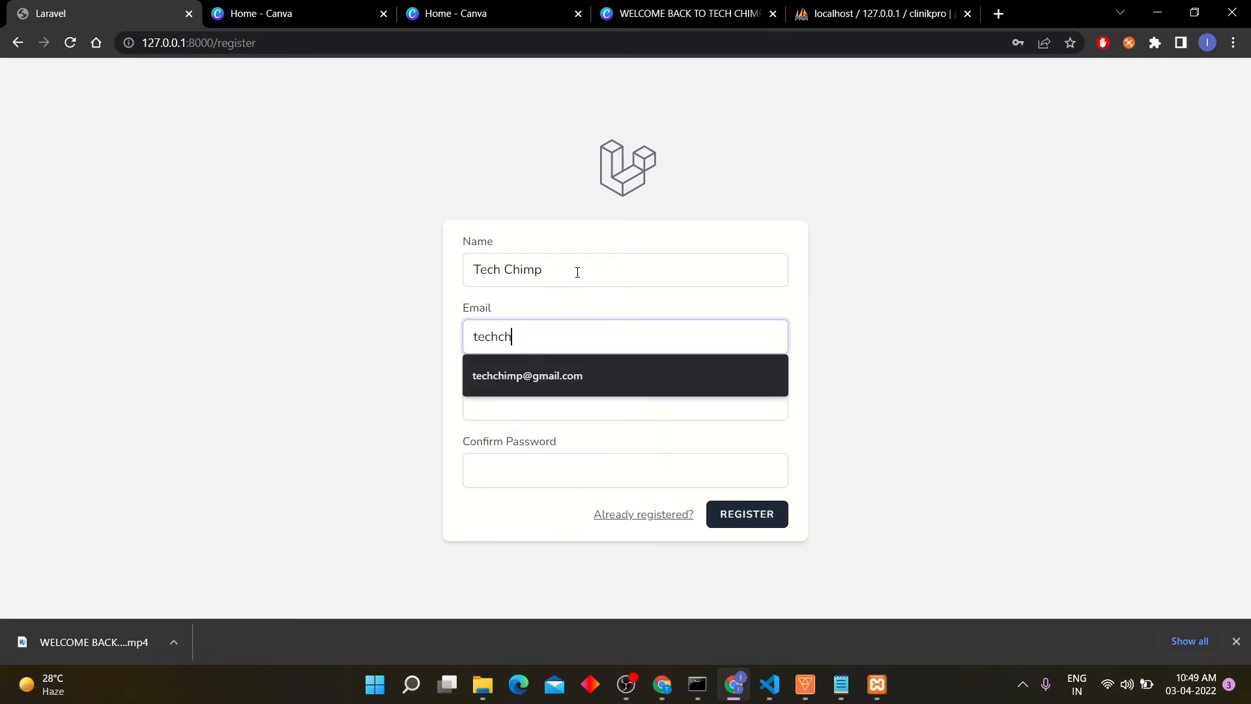
{"action": "key", "text": "Tab"}
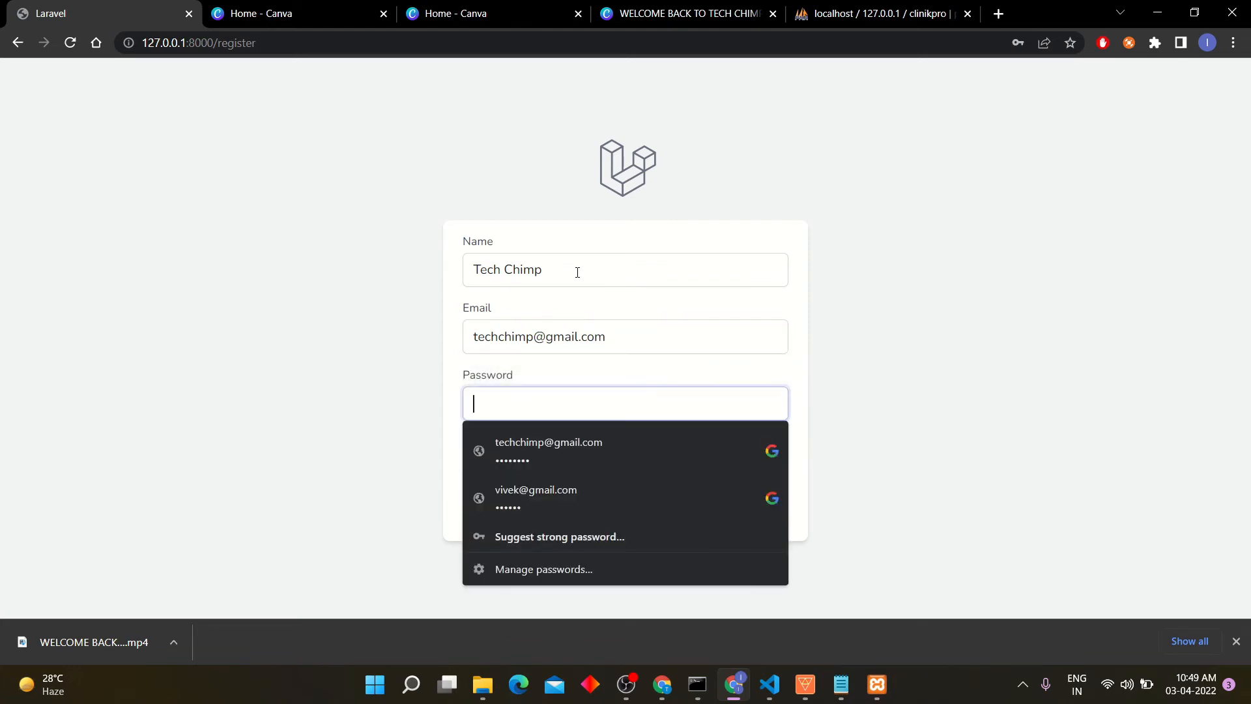
{"action": "type", "text": "12"}
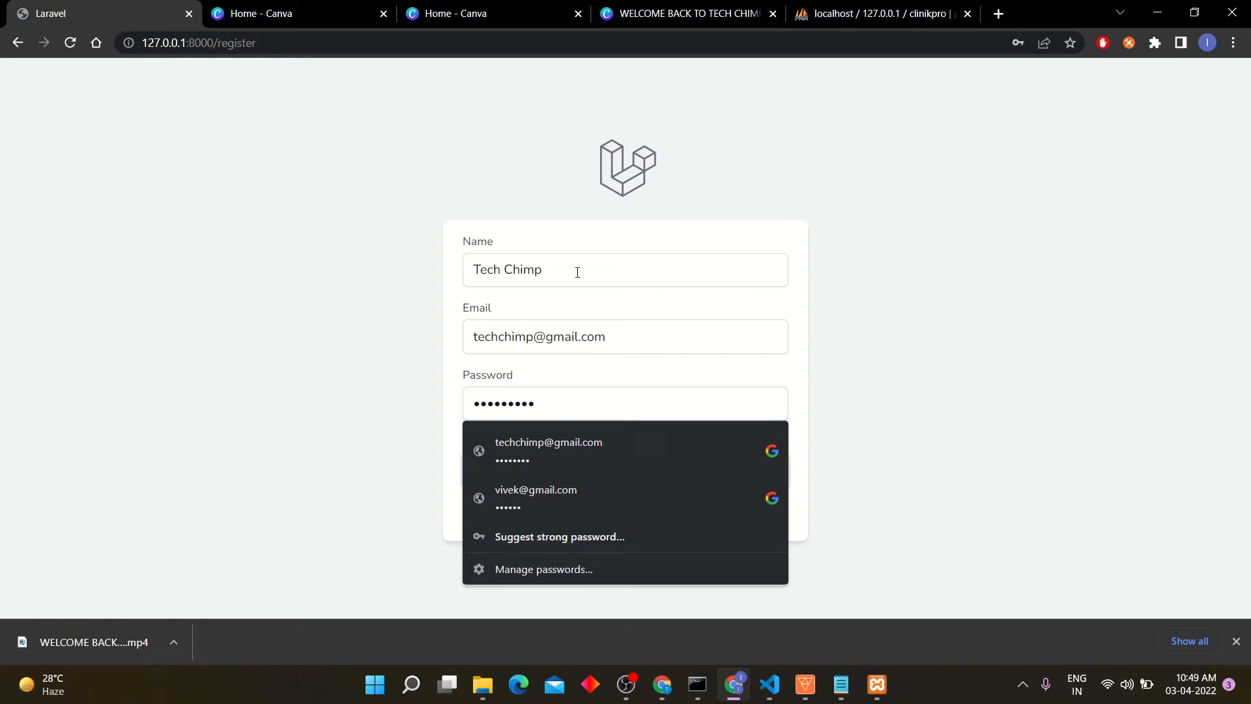
{"action": "key", "text": "Tab"}
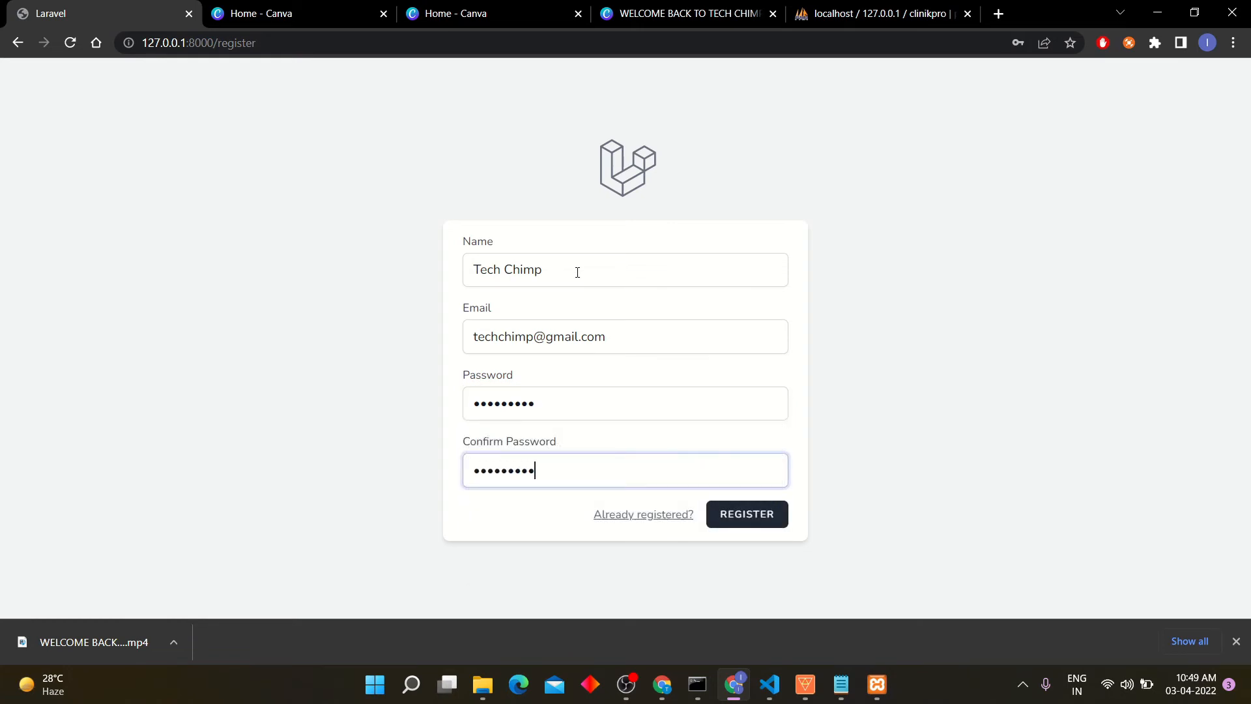
{"action": "key", "text": "Return"}
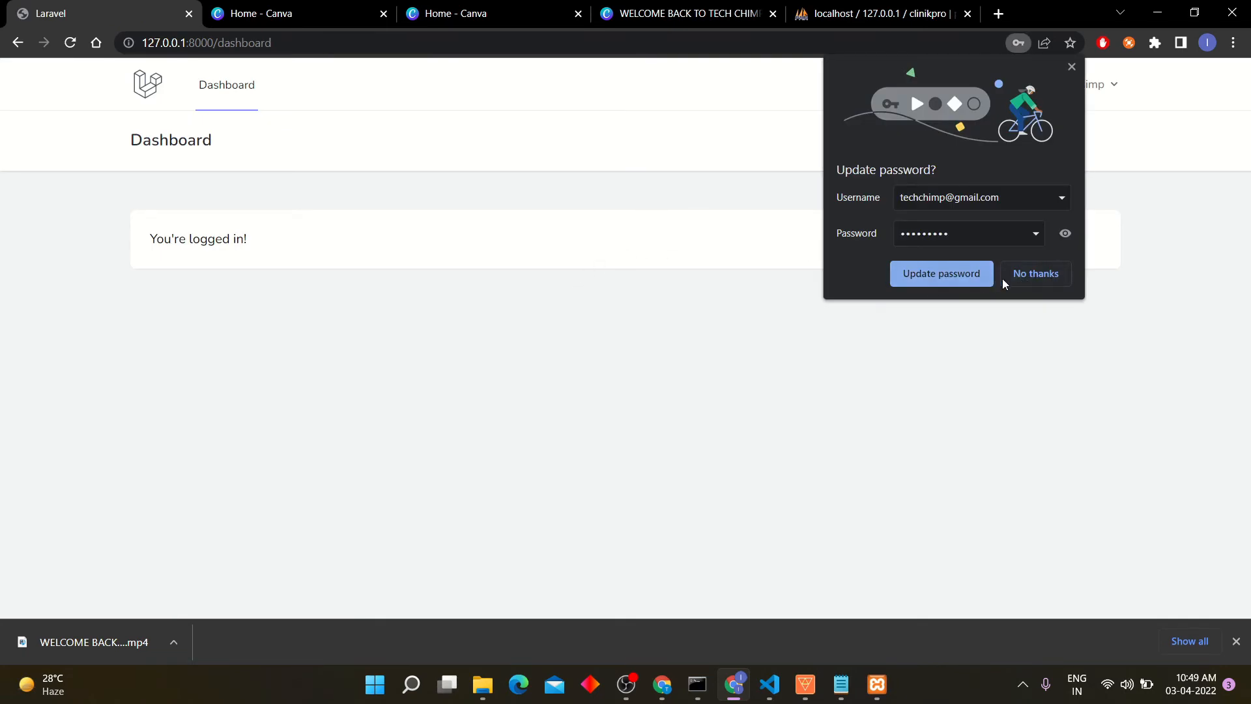
{"action": "left_click", "coordinate": [1024, 273]}
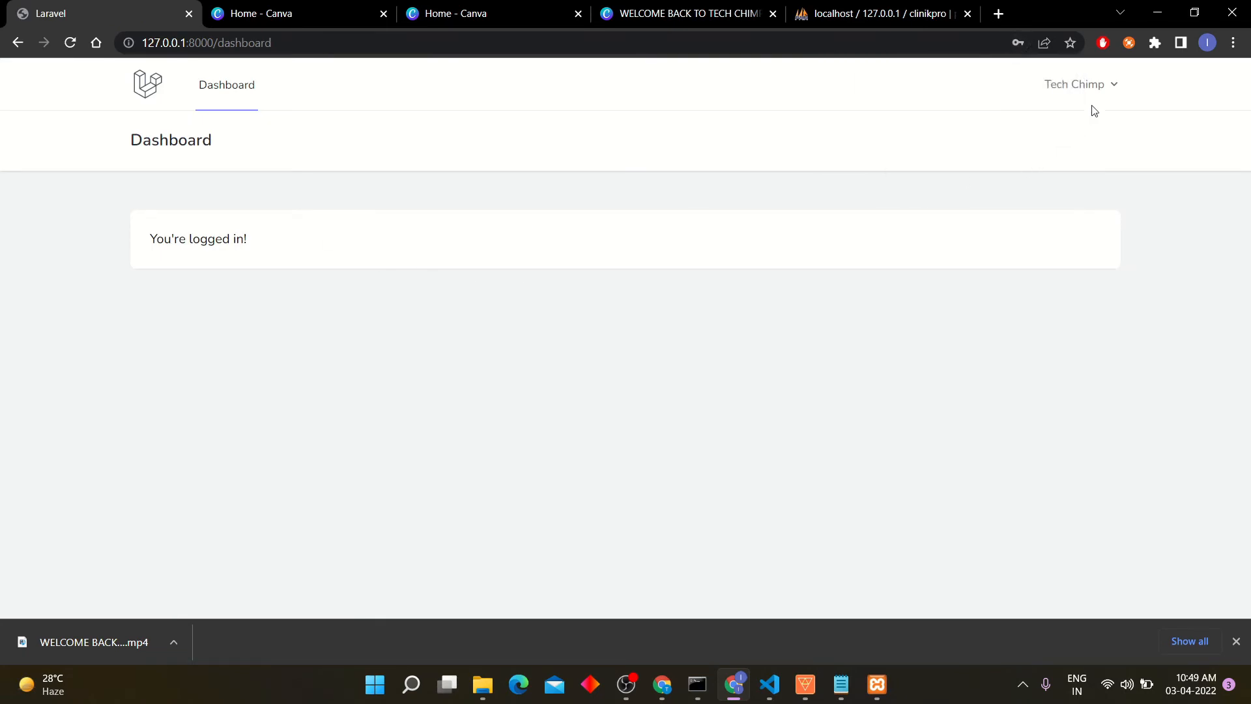
Check the account menu and the "You're logged in!" message, then switch to phpMyAdmin.
{"action": "left_click", "coordinate": [1114, 84]}
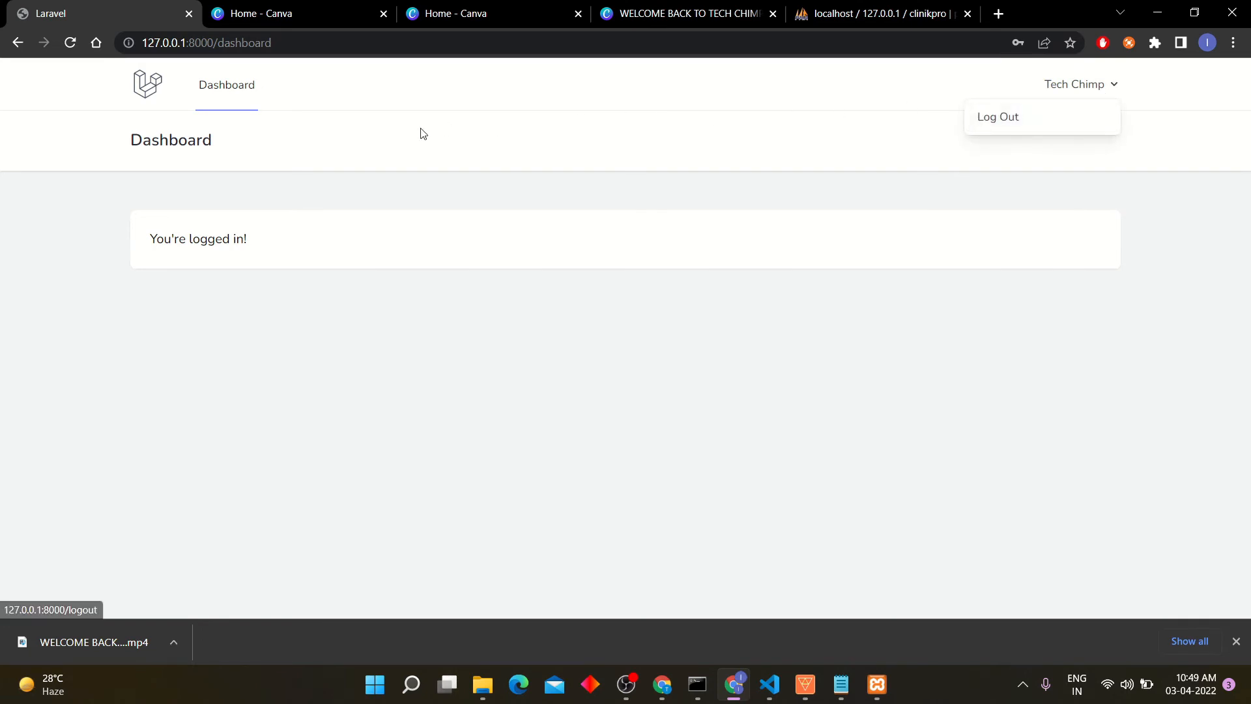
{"action": "left_click_drag", "start_coordinate": [160, 201], "coordinate": [322, 299]}
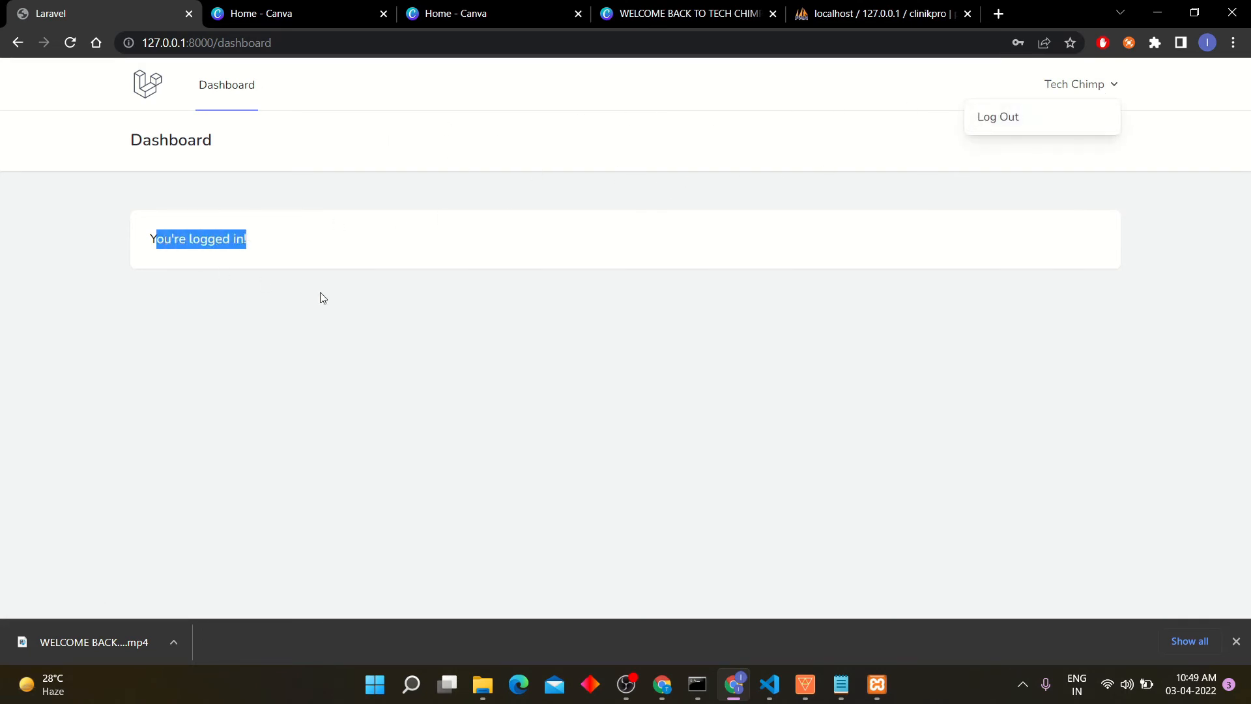
{"action": "left_click", "coordinate": [880, 13]}
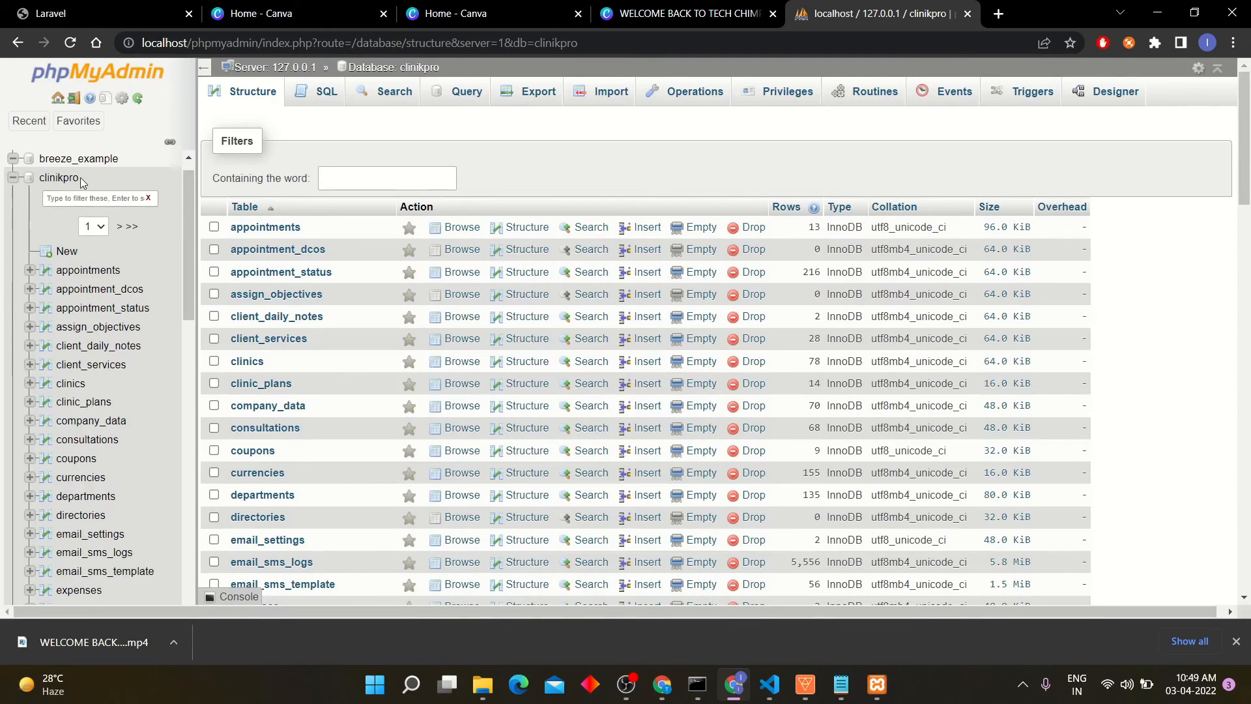
Browse breeze_example's users table showing one row for Tech Chimp, then return to the dashboard.
{"action": "left_click", "coordinate": [78, 159]}
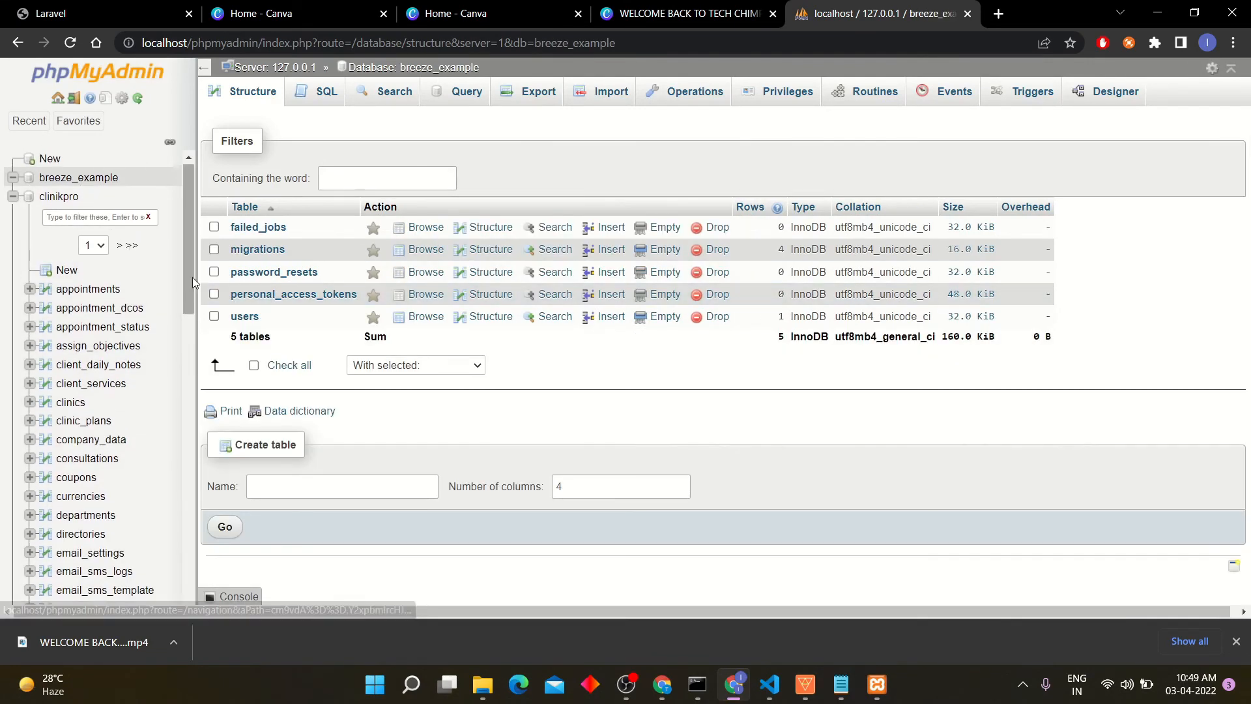
{"action": "left_click", "coordinate": [15, 196]}
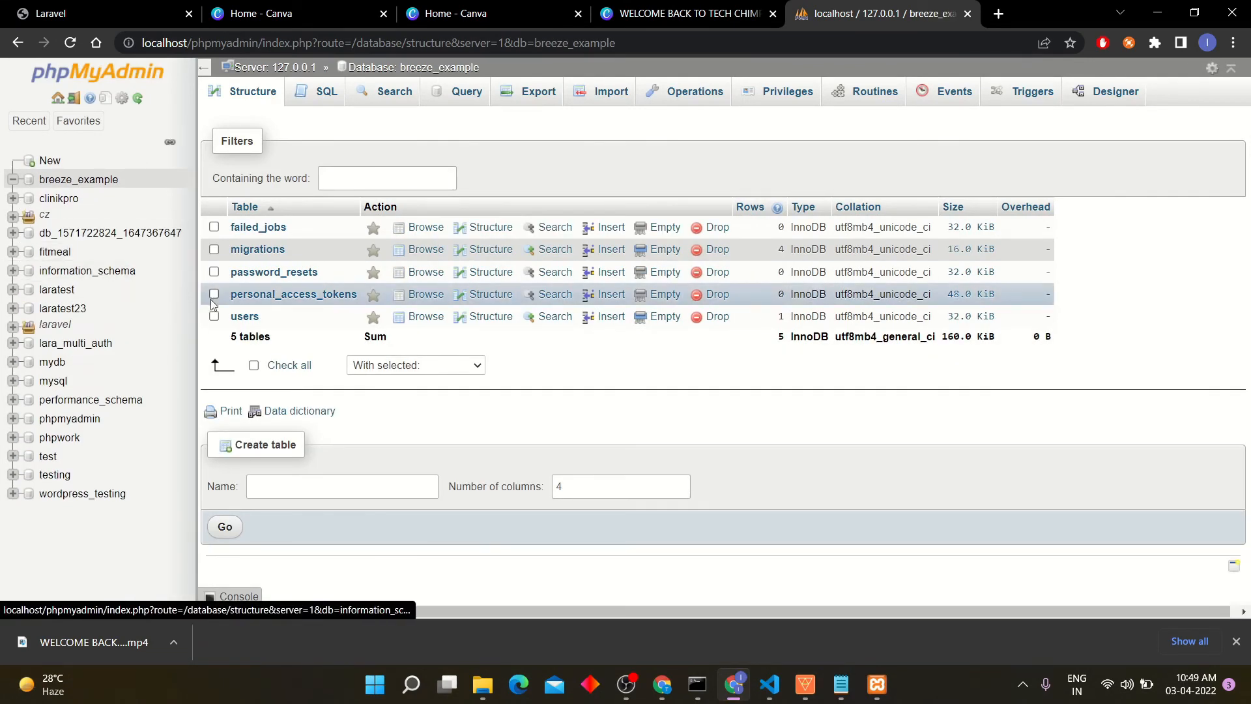
{"action": "left_click", "coordinate": [244, 316]}
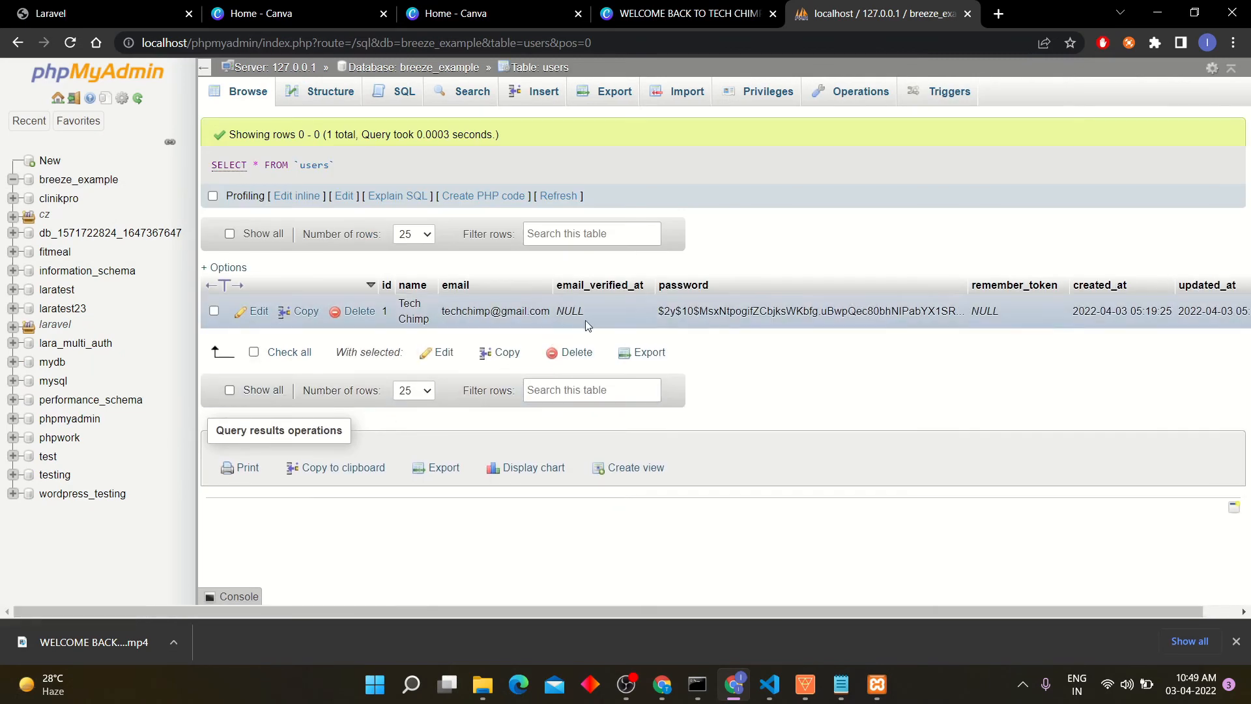
{"action": "left_click_drag", "start_coordinate": [847, 612], "coordinate": [885, 612]}
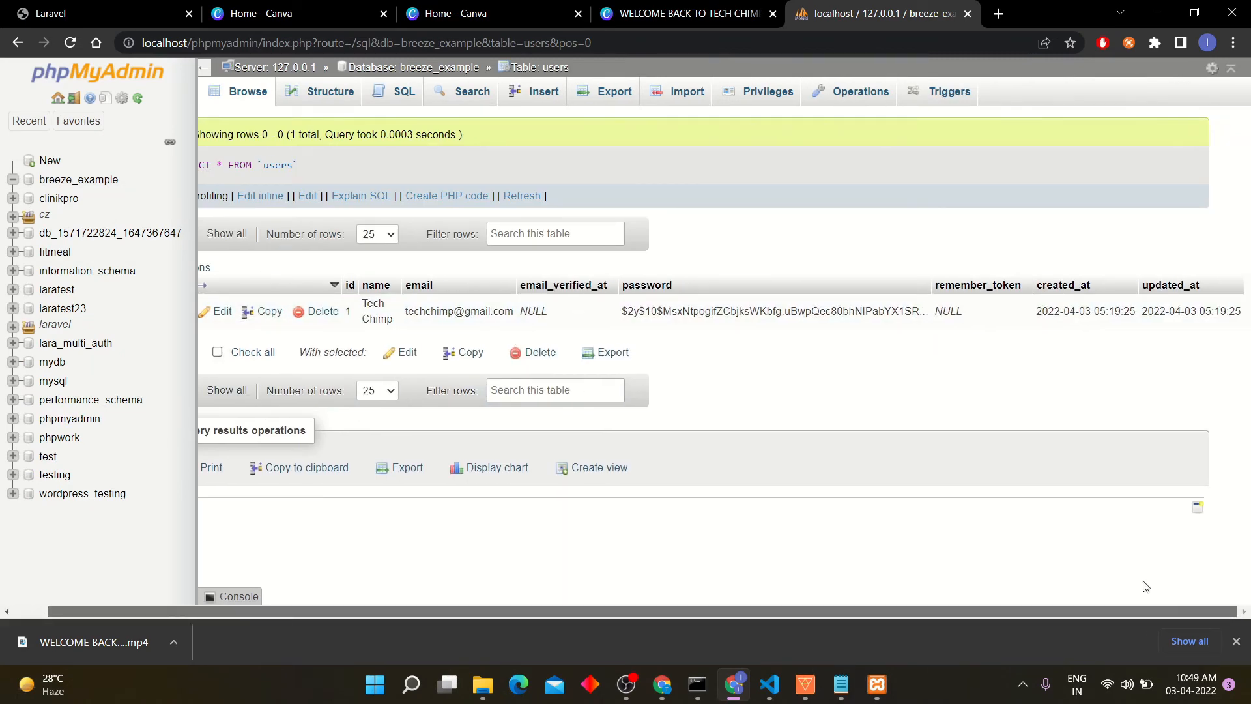
{"action": "left_click", "coordinate": [93, 7]}
{"action": "left_click", "coordinate": [1112, 84]}
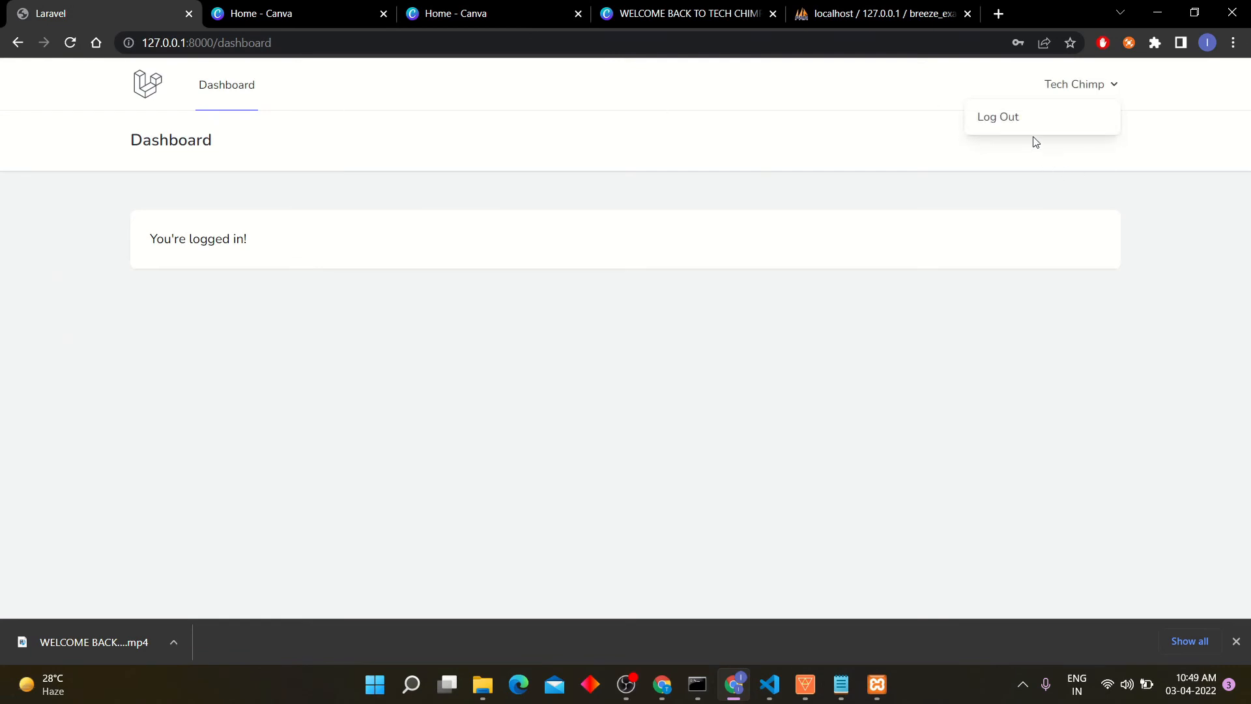
{"action": "left_click", "coordinate": [1031, 117]}
{"action": "left_click", "coordinate": [1157, 80]}
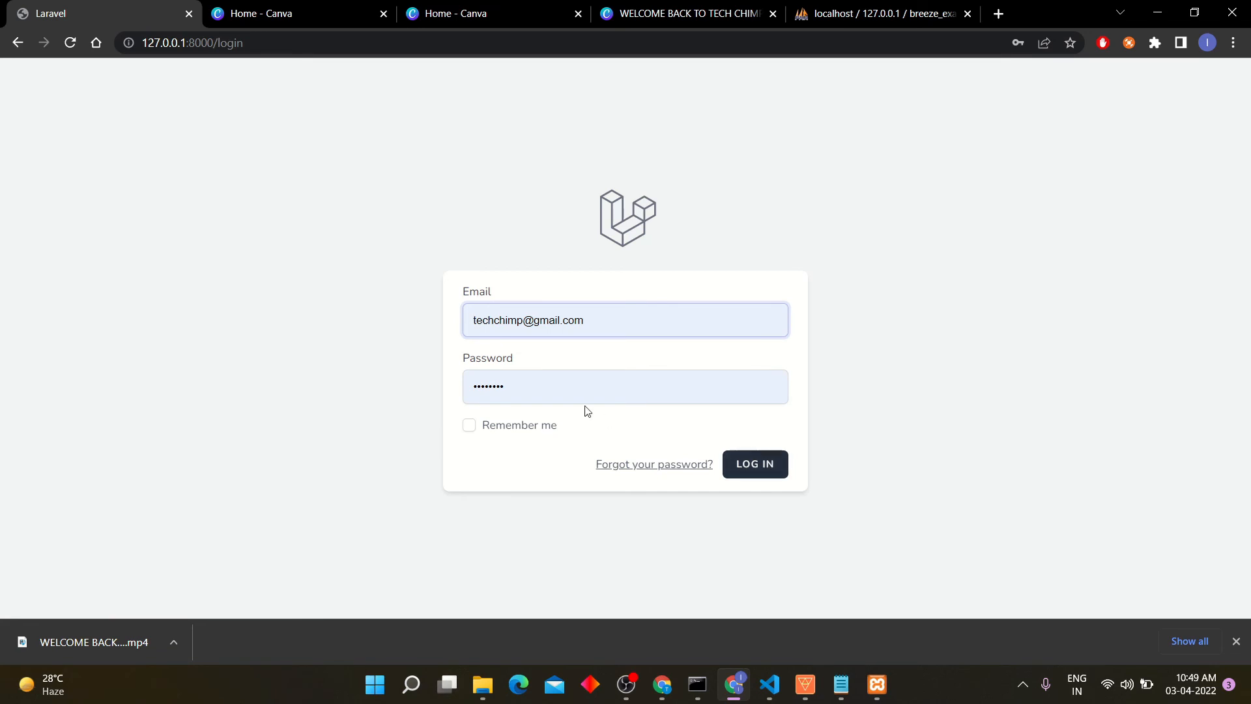
{"action": "double_click", "coordinate": [568, 390]}
{"action": "key", "text": "BackSpace"}
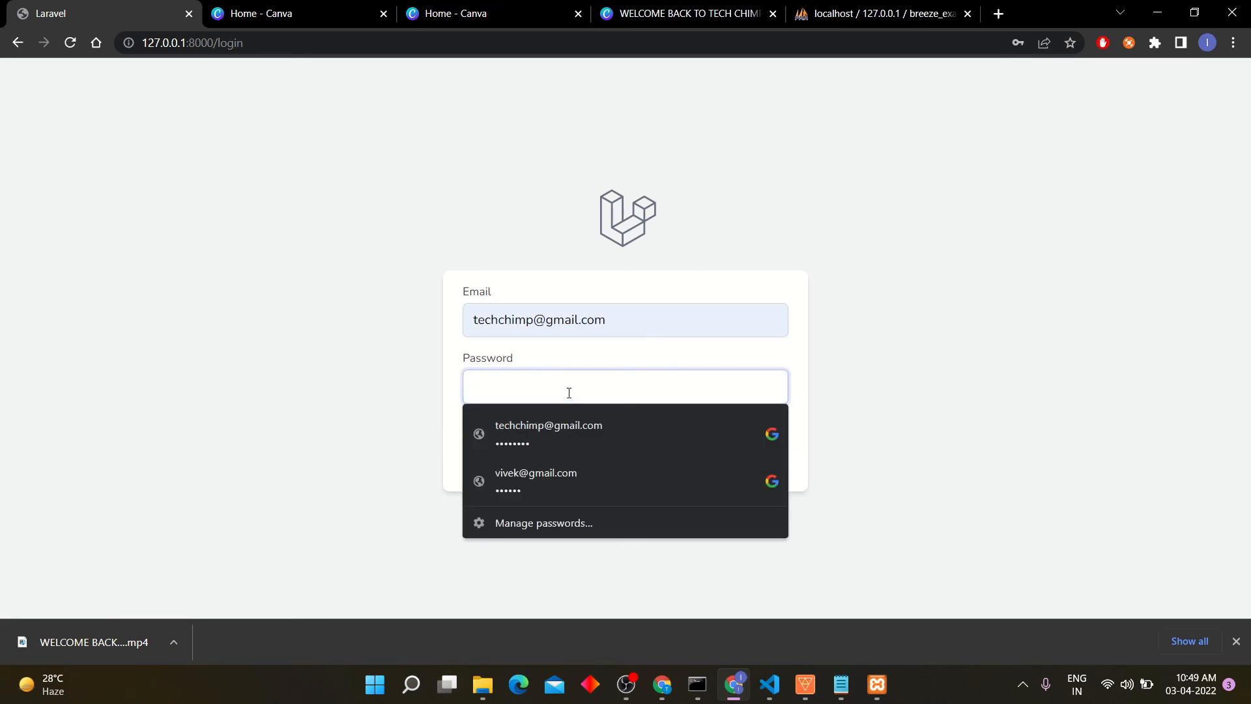
{"action": "type", "text": "12"}
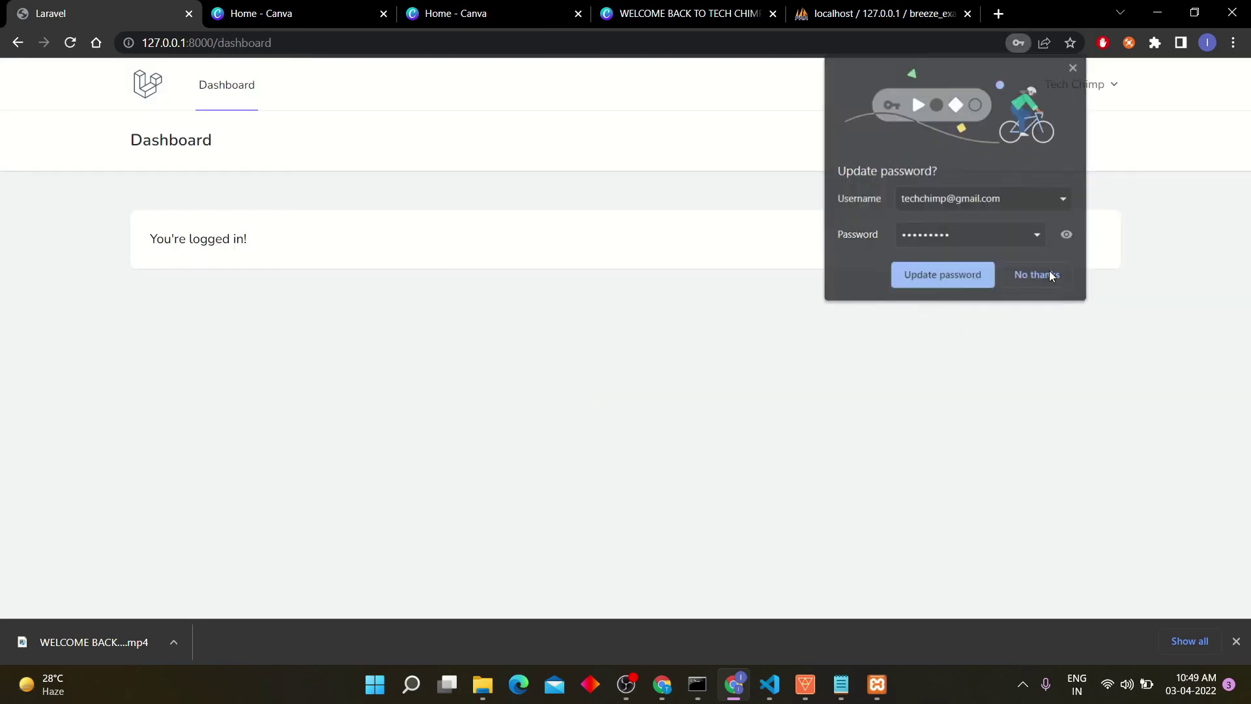
{"action": "left_click", "coordinate": [1036, 274]}
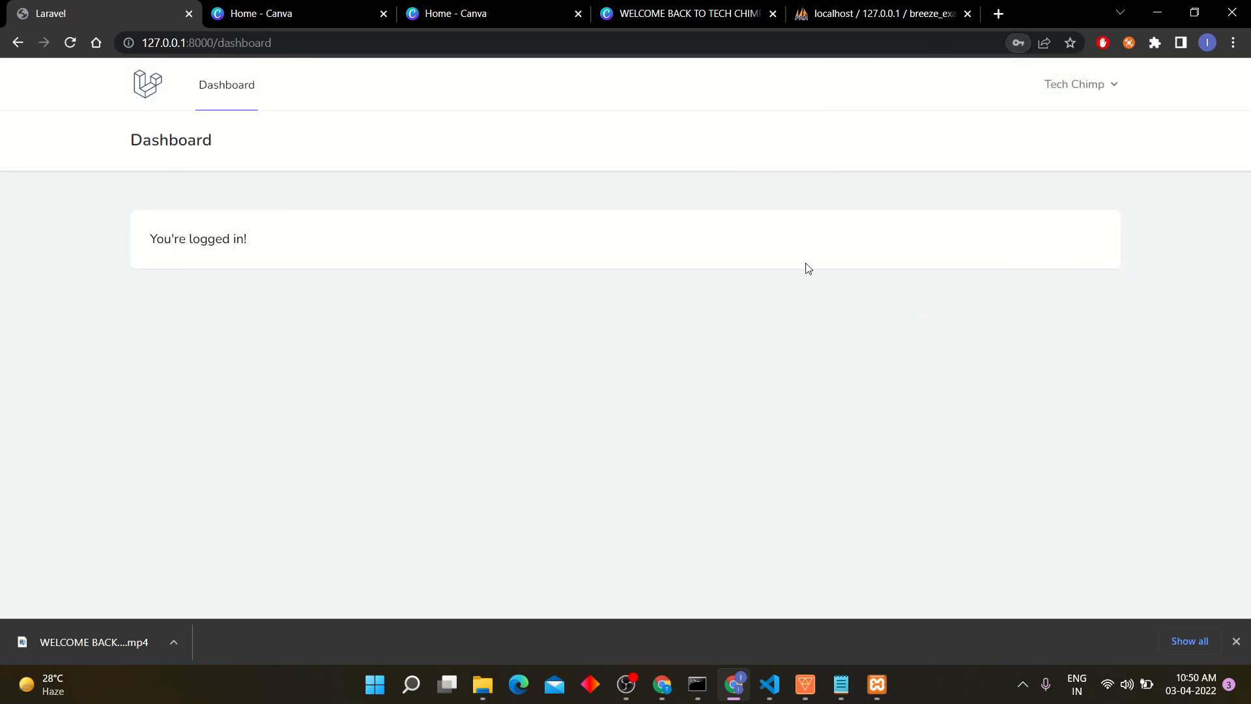
Log out of the dashboard again and minimize Chrome to end the demo.
{"action": "left_click", "coordinate": [719, 347]}
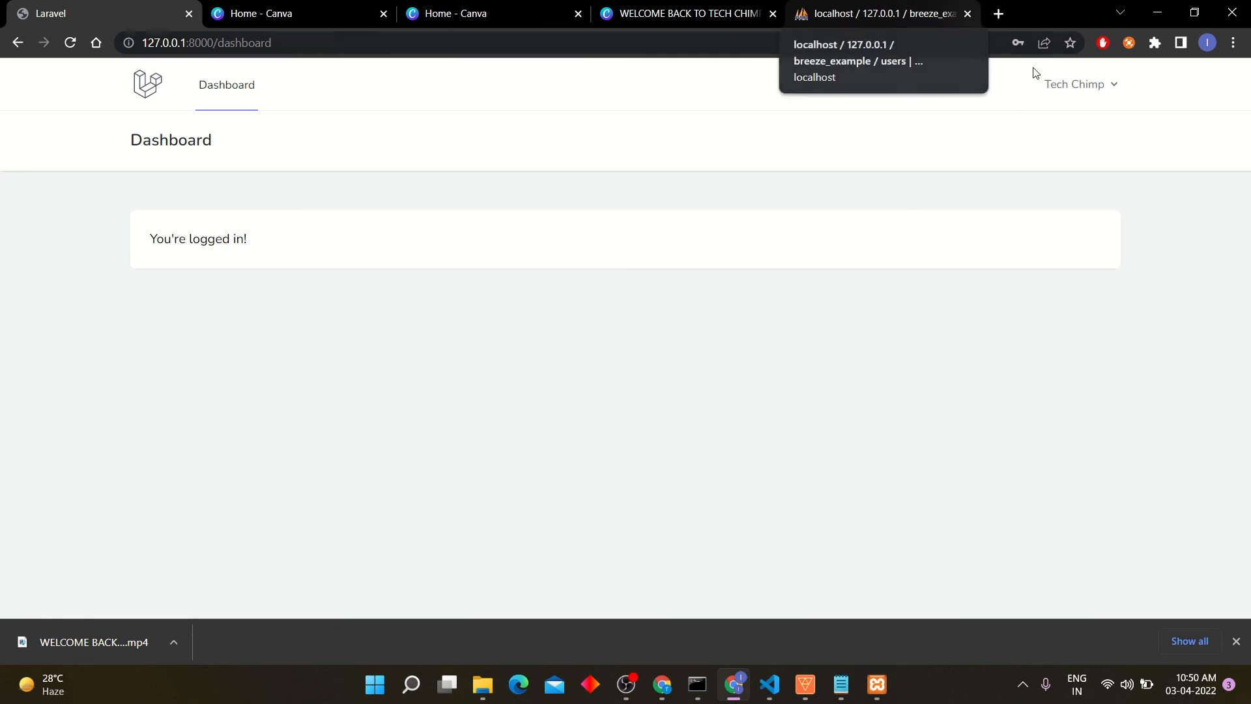
{"action": "left_click", "coordinate": [1080, 84]}
{"action": "left_click", "coordinate": [999, 117]}
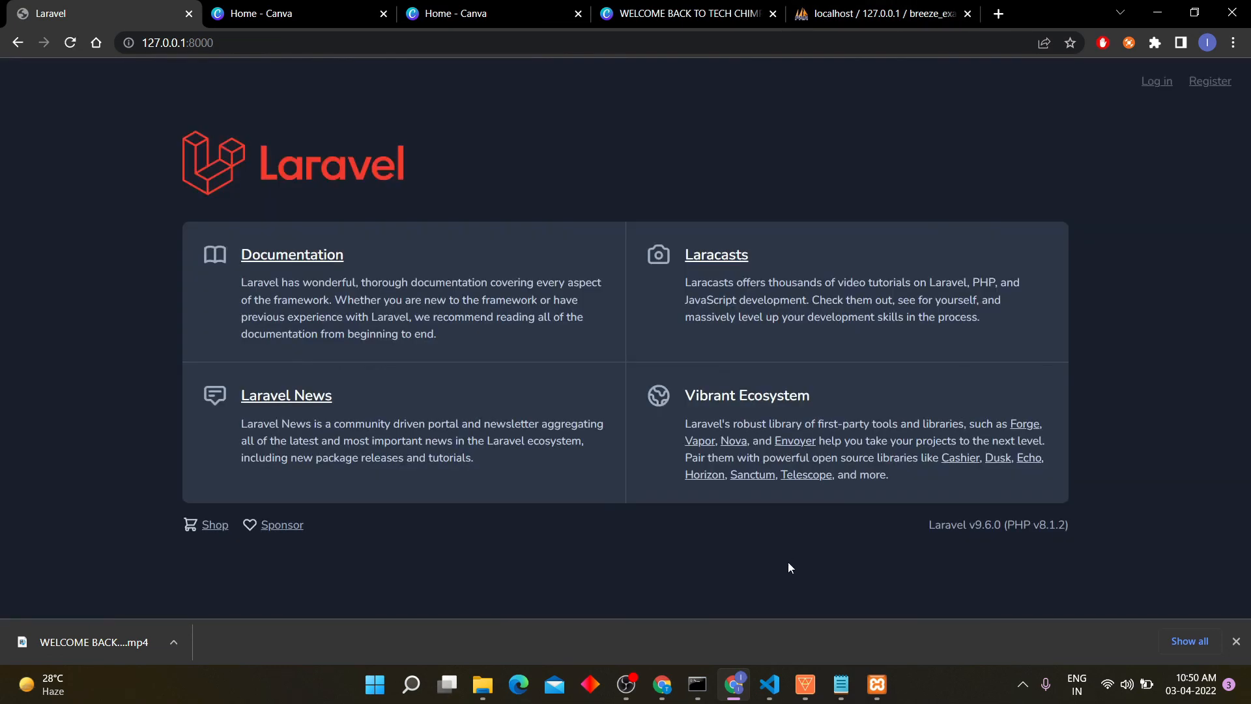
{"action": "left_click", "coordinate": [1158, 12]}
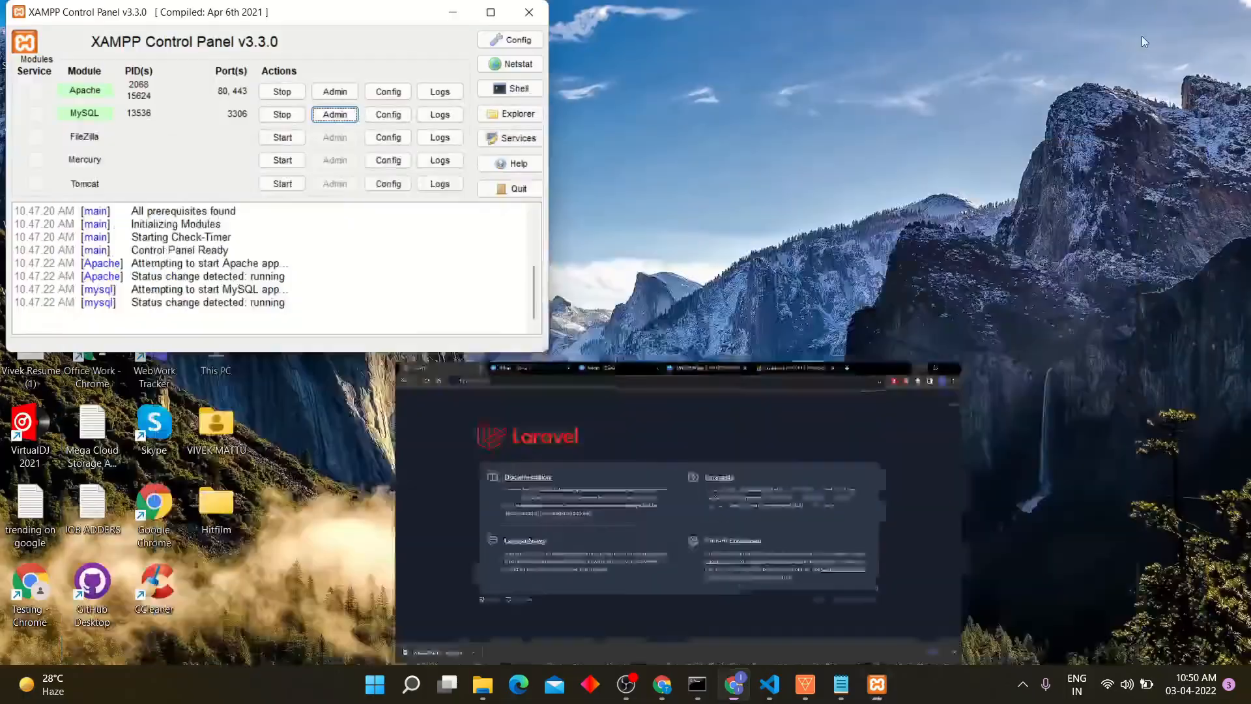